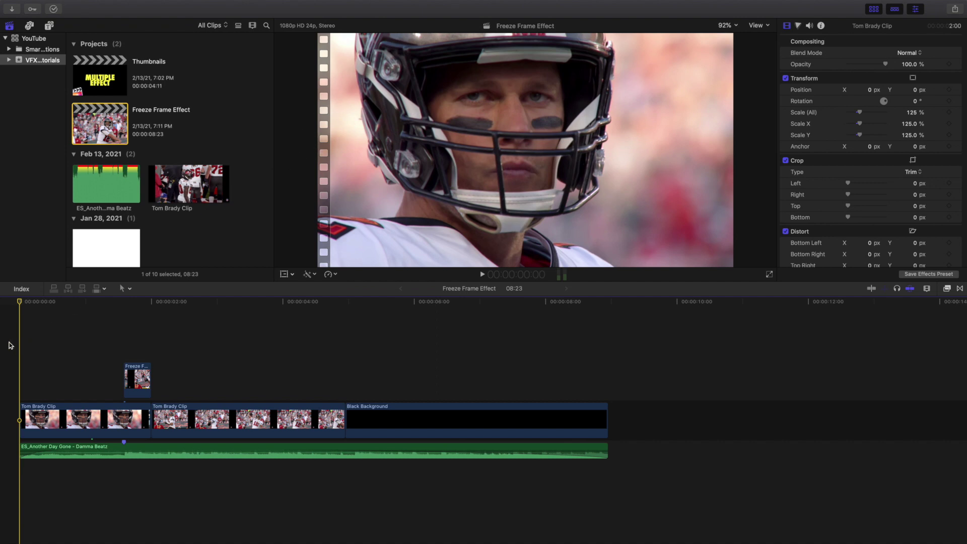
- Play the freeze frame project from the beginning several times to review it
key("space")
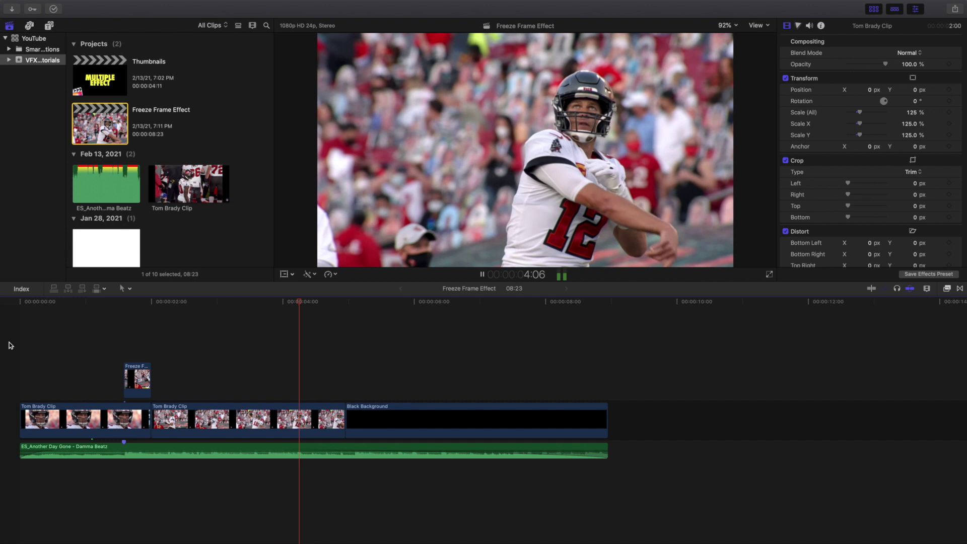
key("space")
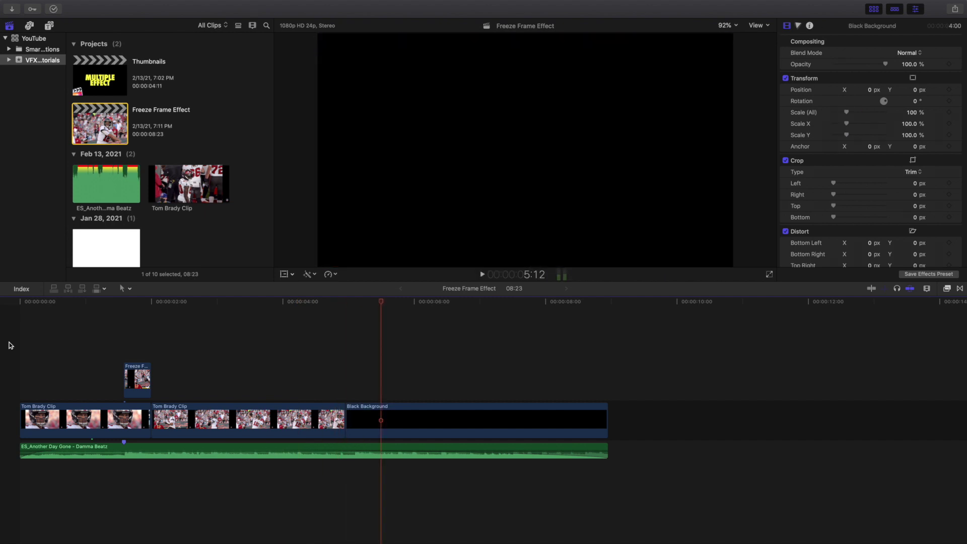
key("Home")
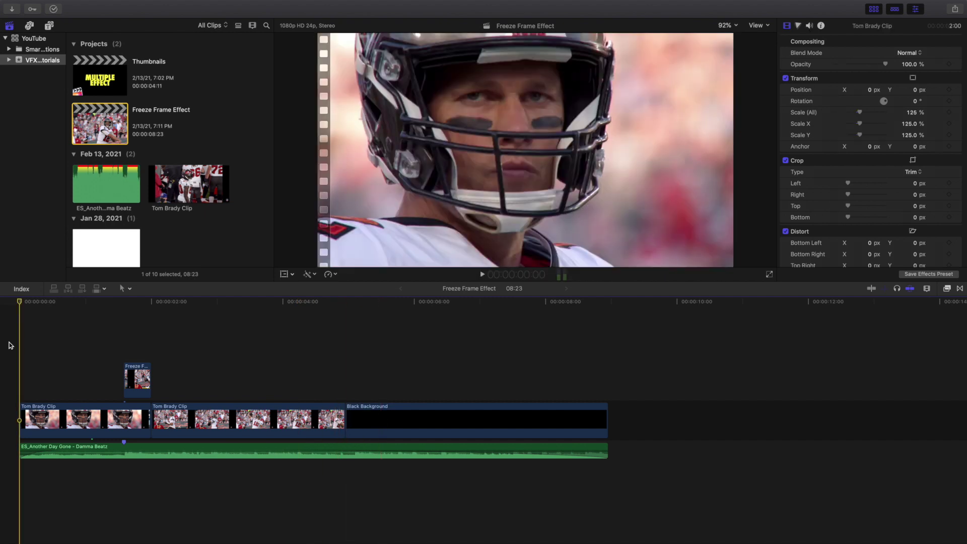
key("space")
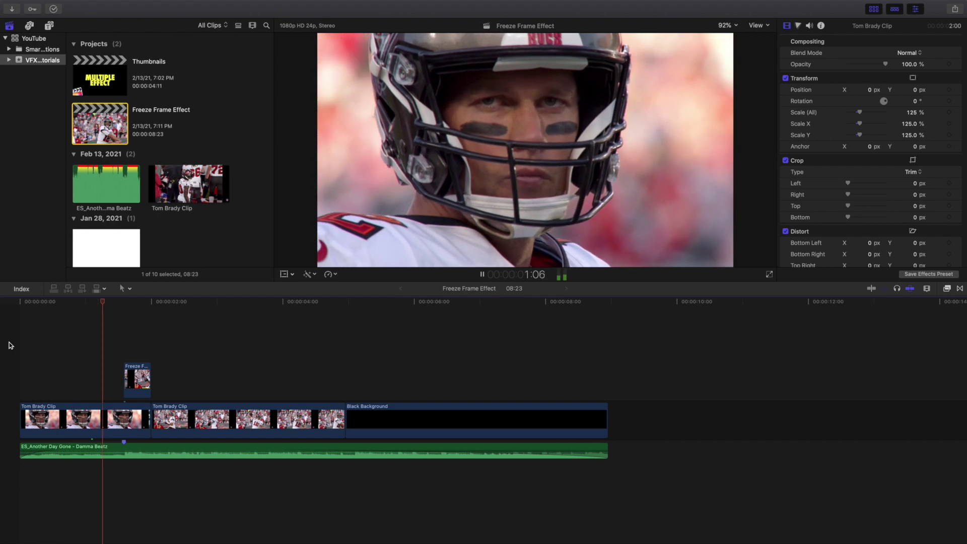
key("space")
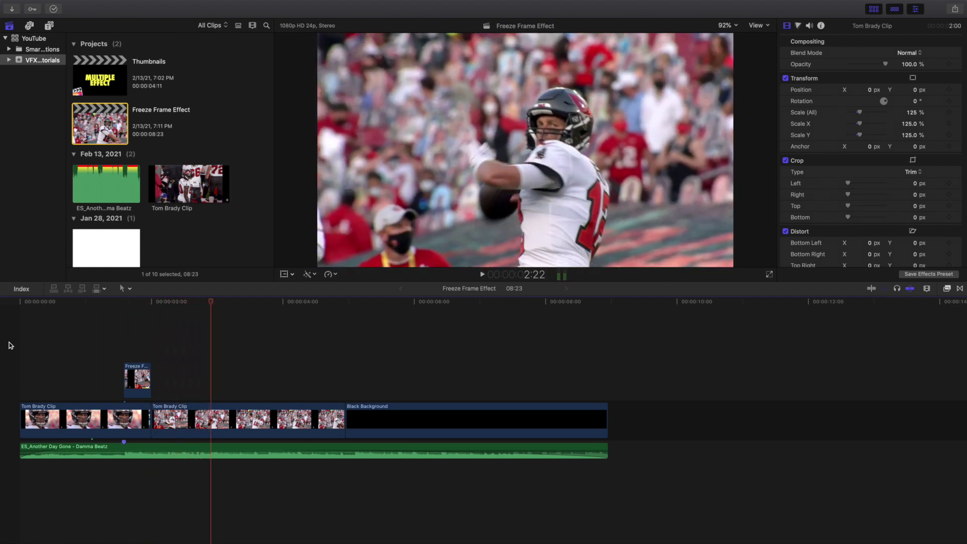
key("Home")
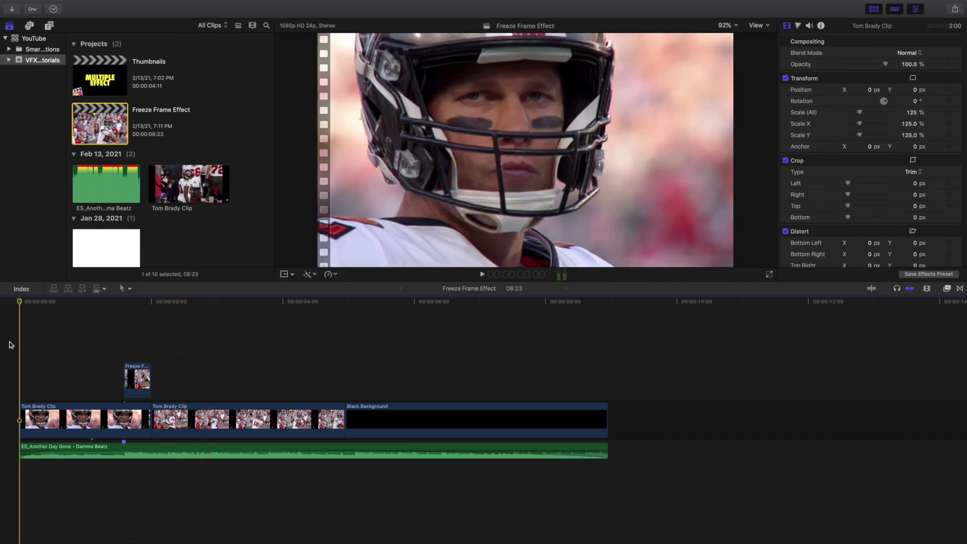
key("space")
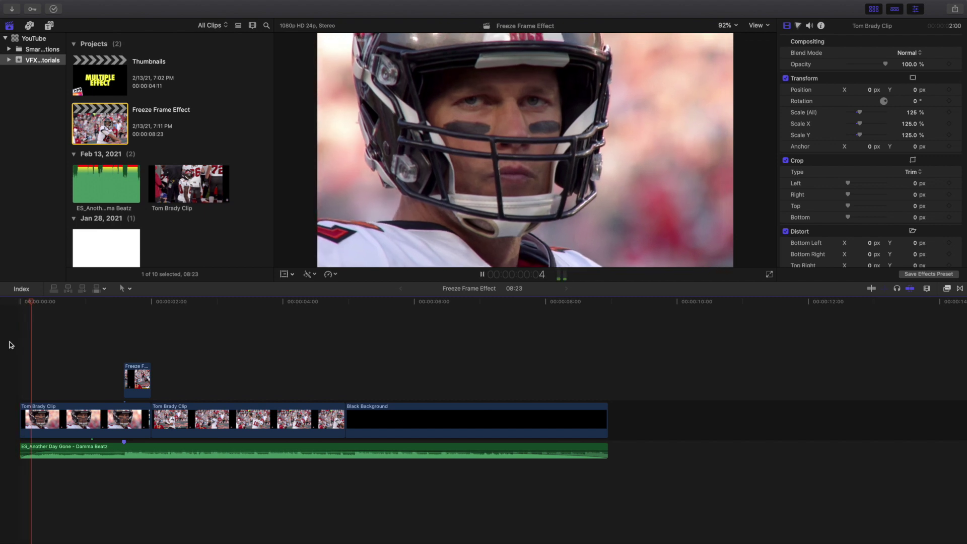
key("space")
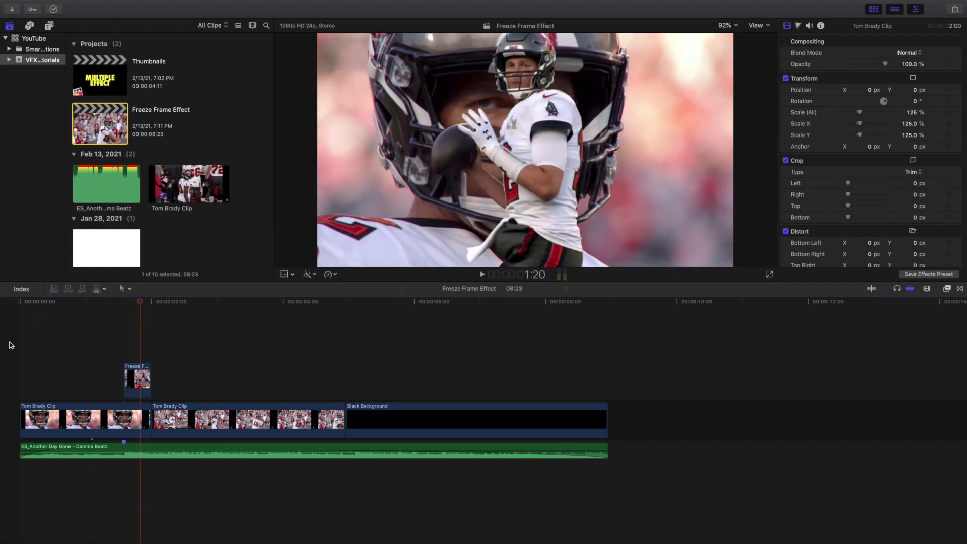
- Inspect the freeze-frame overlay clip's mask effects, then deselect it and replay from the start
left_click(538, 147)
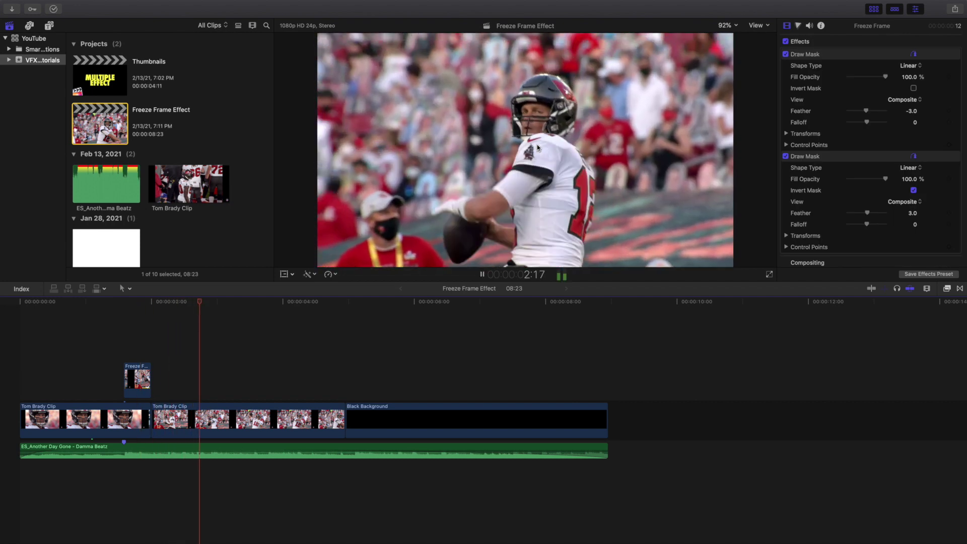
key("space")
left_click(93, 339)
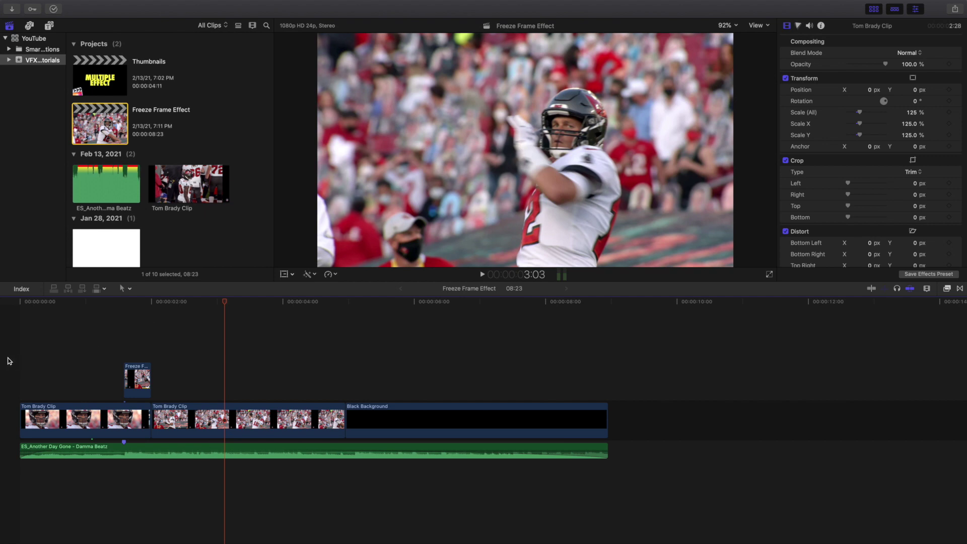
key("Home")
key("space")
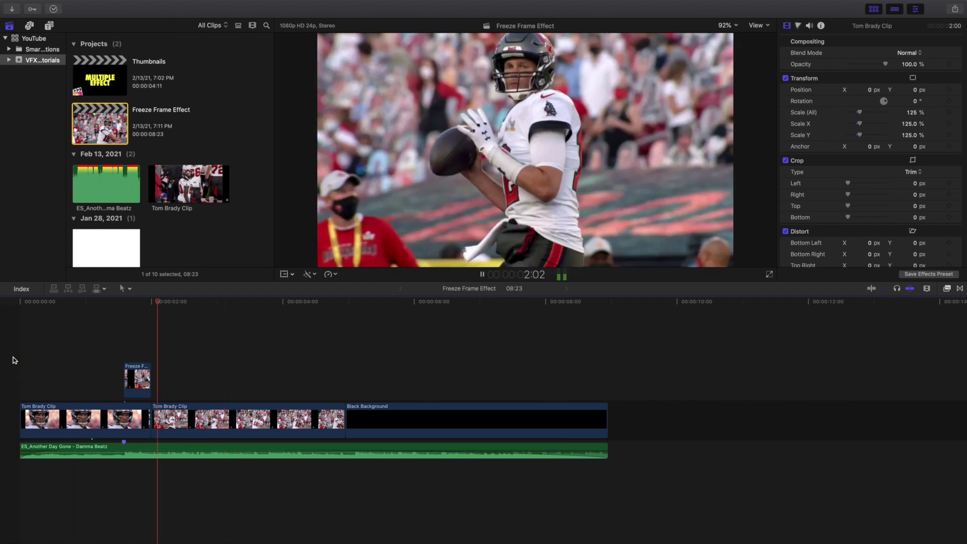
key("space")
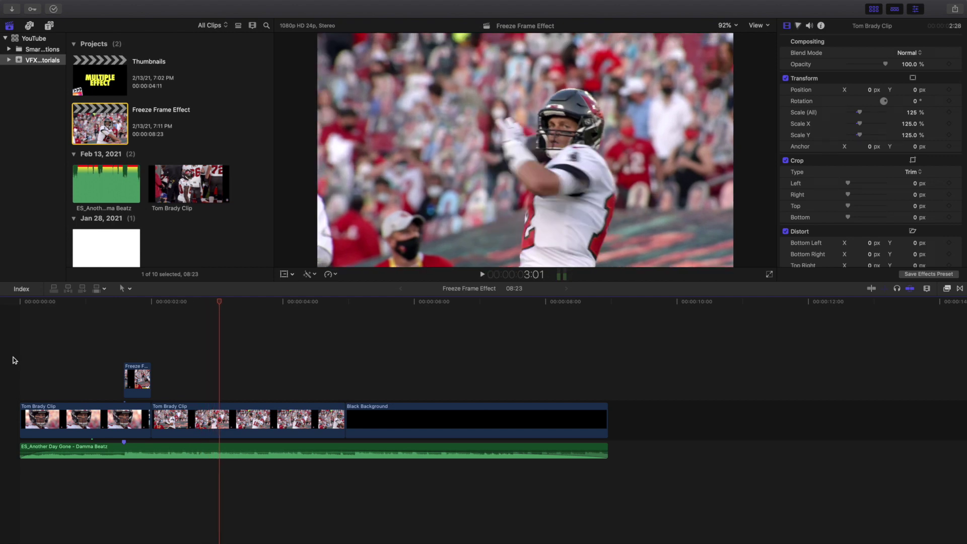
key("Home")
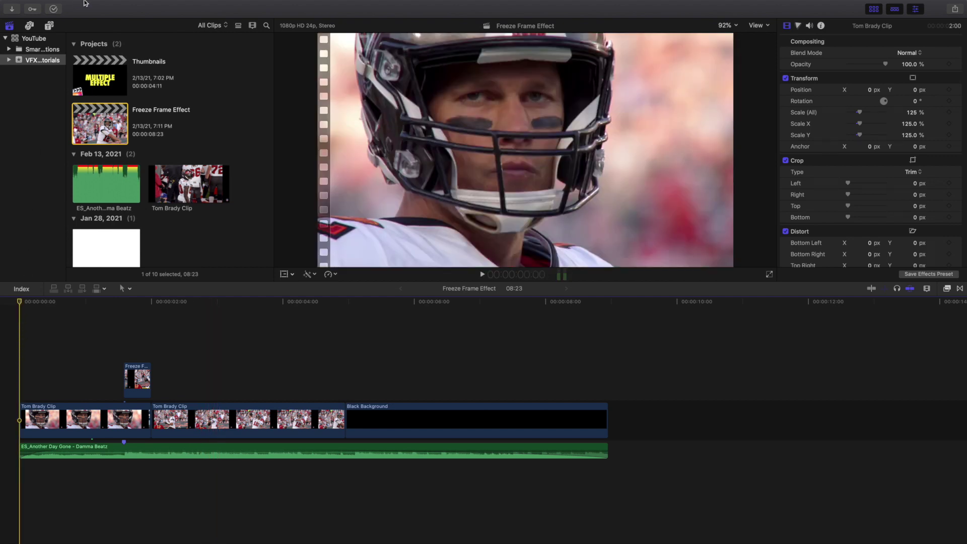
- Create a new 1080p HD, 24p project named 'Example' and select it
left_click(80, 6)
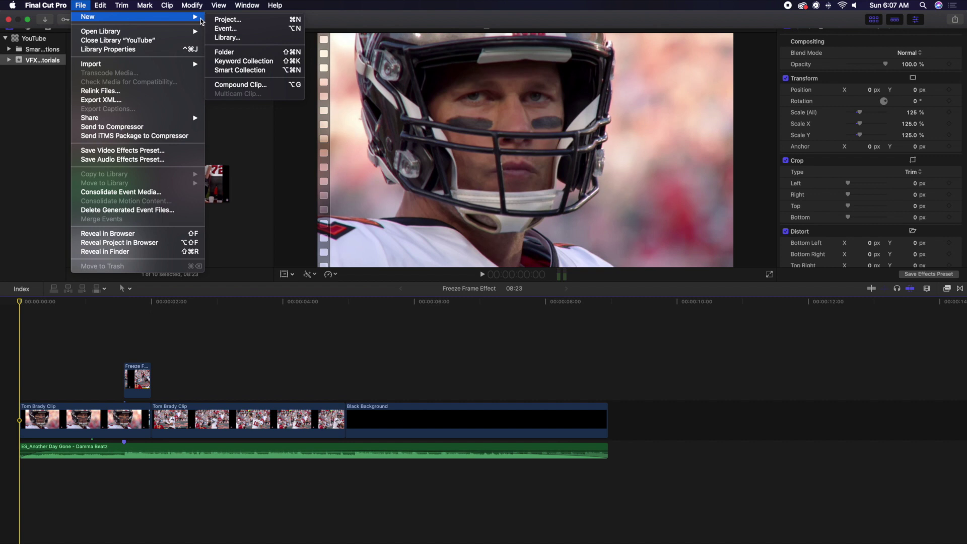
left_click(223, 20)
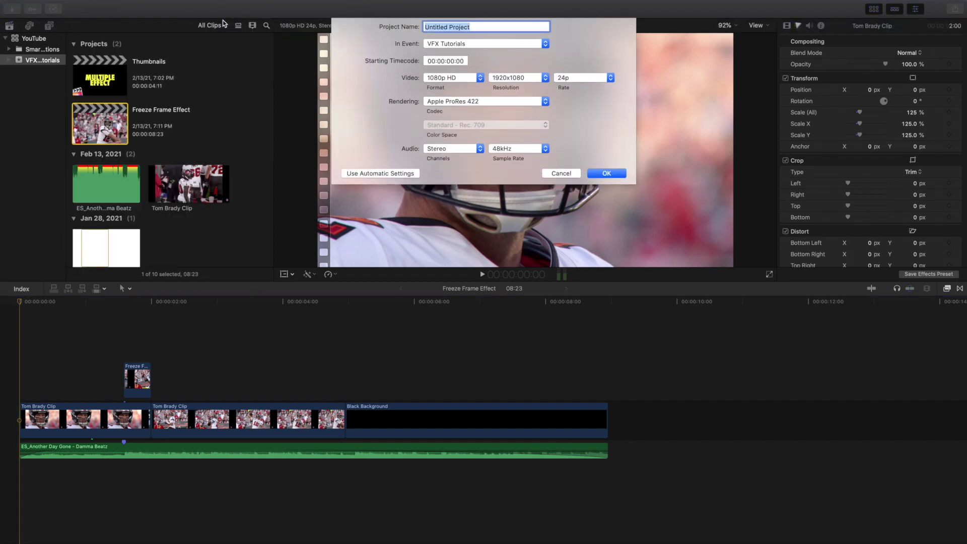
type("Example")
key("Return")
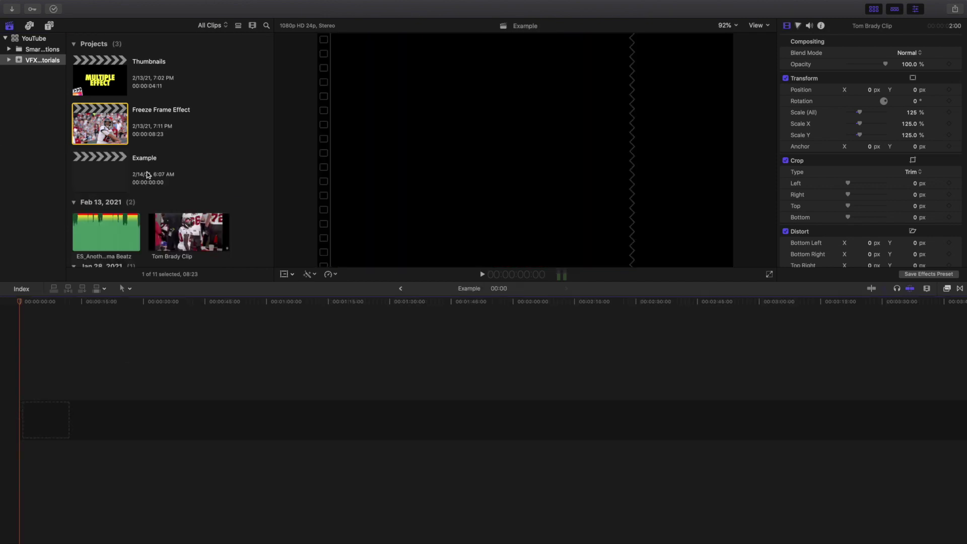
left_click(125, 172)
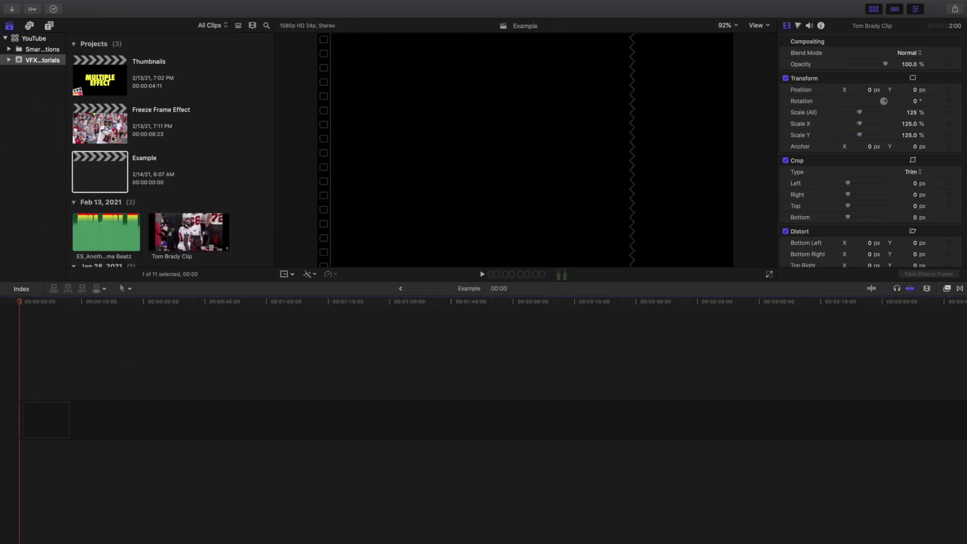
- Open the Freeze Frame Effect project and select both Tom Brady Clip shots
double_click(113, 139)
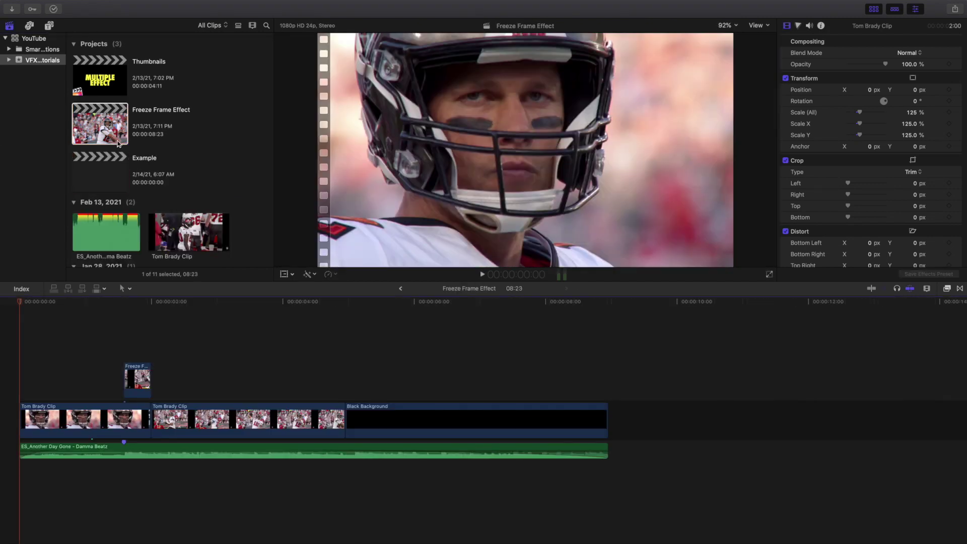
left_click(124, 414)
left_click(183, 415, "shift")
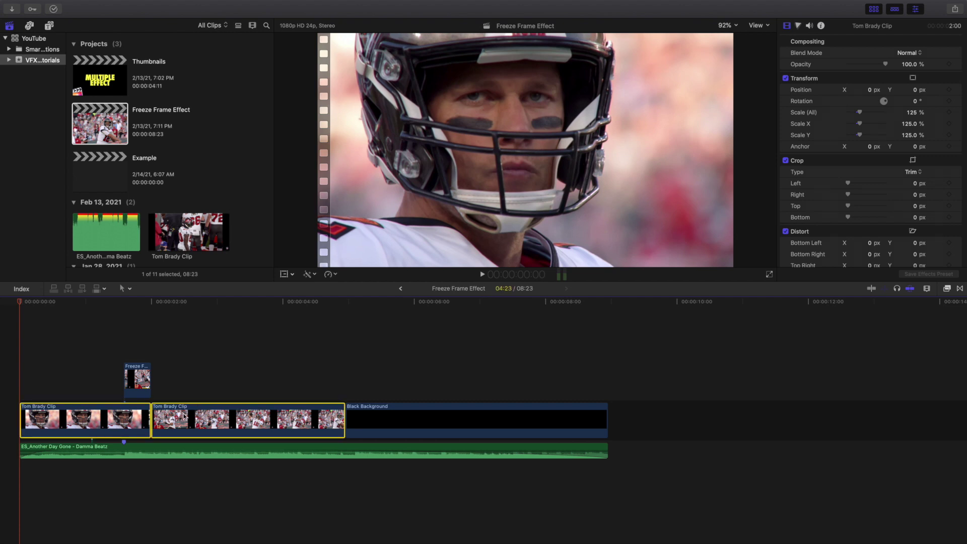
- Paste the two Tom Brady clips into Example and fit the edit to the timeline
left_click(12, 349)
left_click(95, 175)
double_click(96, 175)
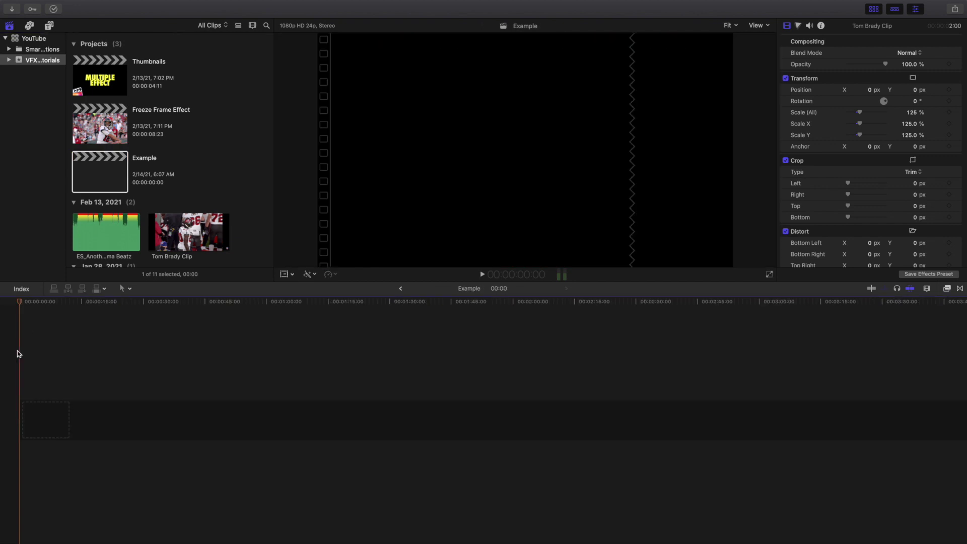
key("super+v")
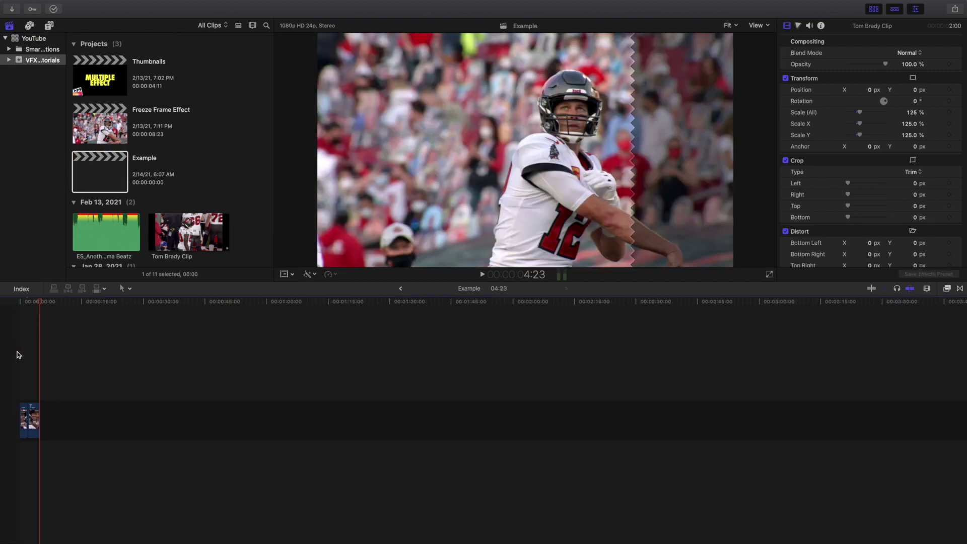
left_click(18, 355)
key("shift+z")
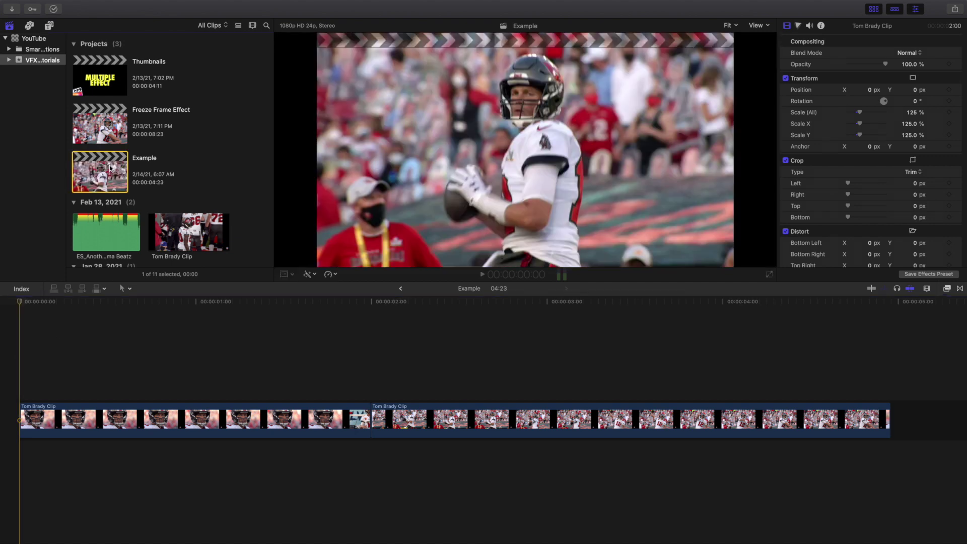
left_click(370, 372)
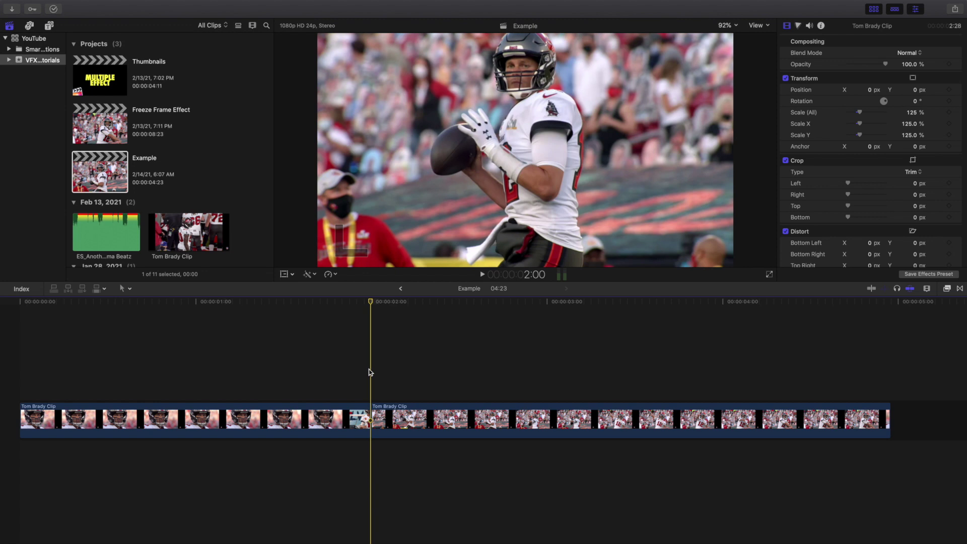
- Play back the Example edit from the start twice to review it
key("Home")
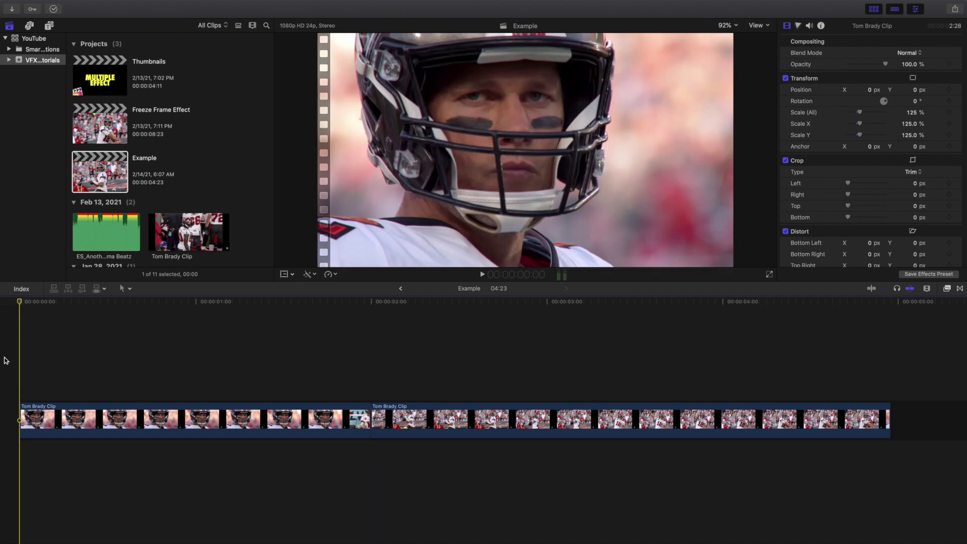
key("space")
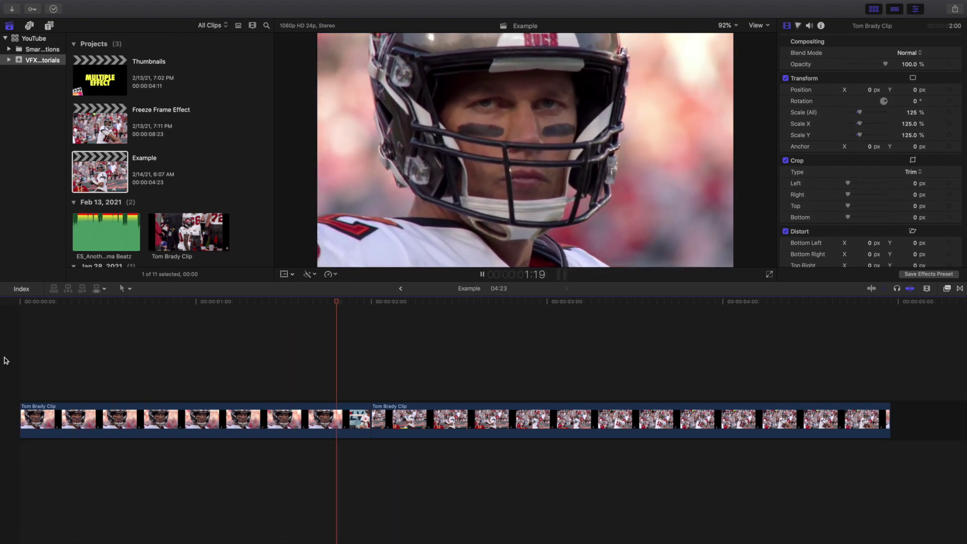
key("space")
key("Home")
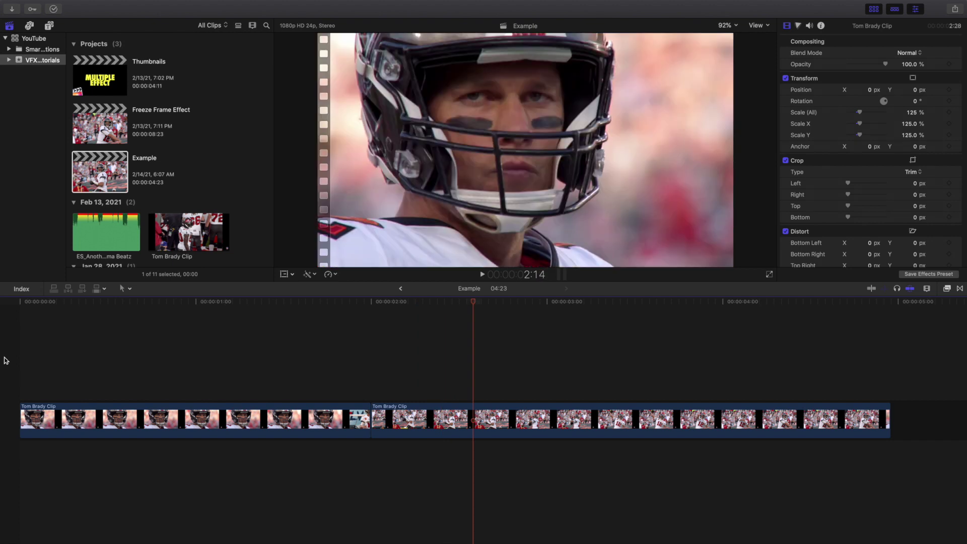
key("space")
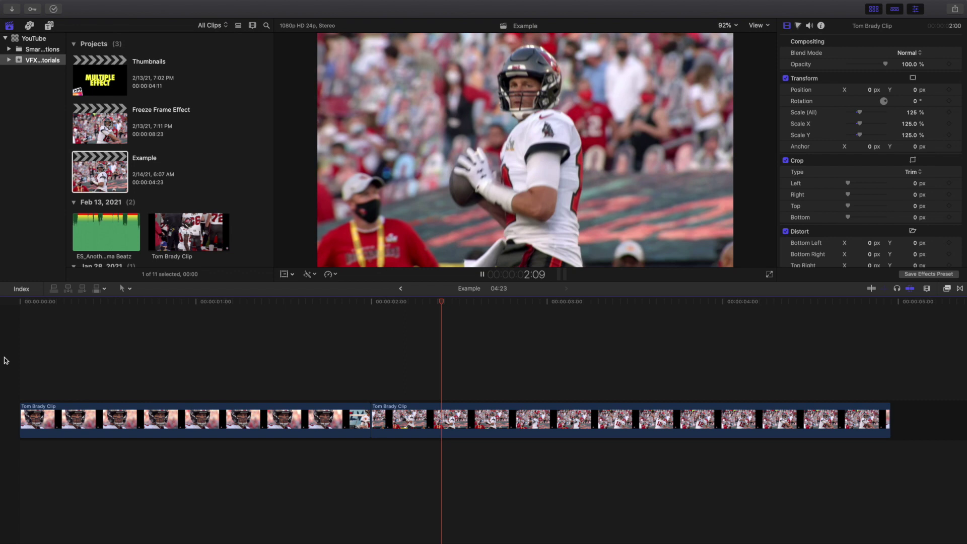
key("space")
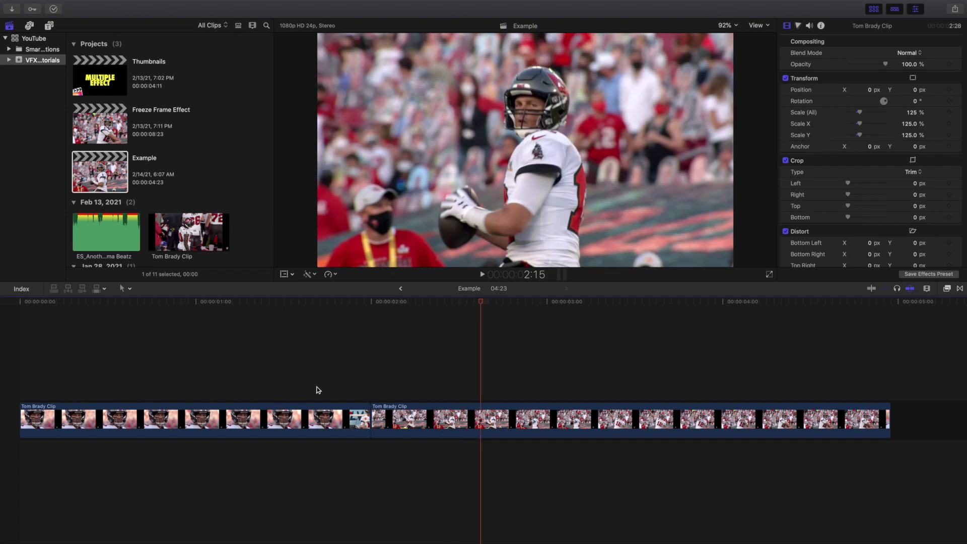
- Park on the throwing shot's first frame at the 2:00 cut and zoom the timeline in
left_click(374, 372)
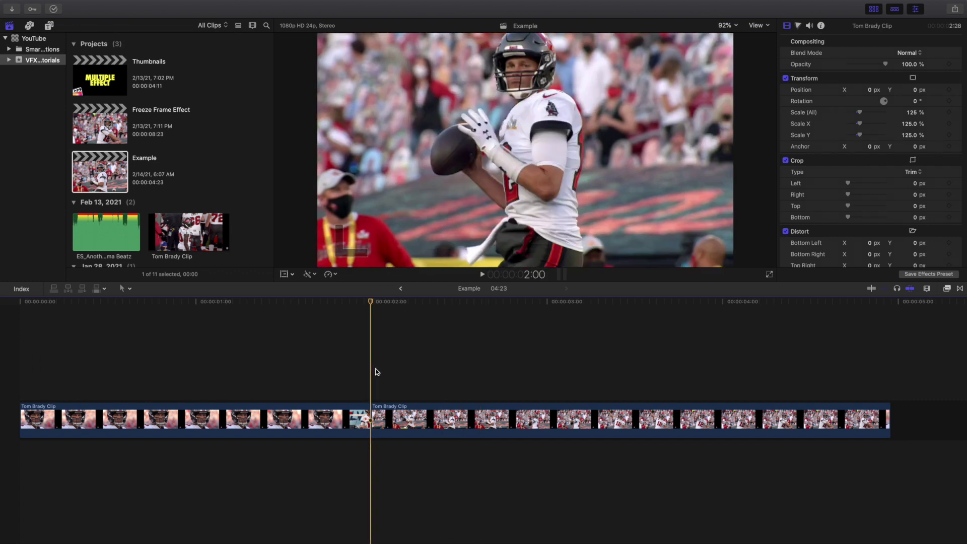
left_click(433, 427)
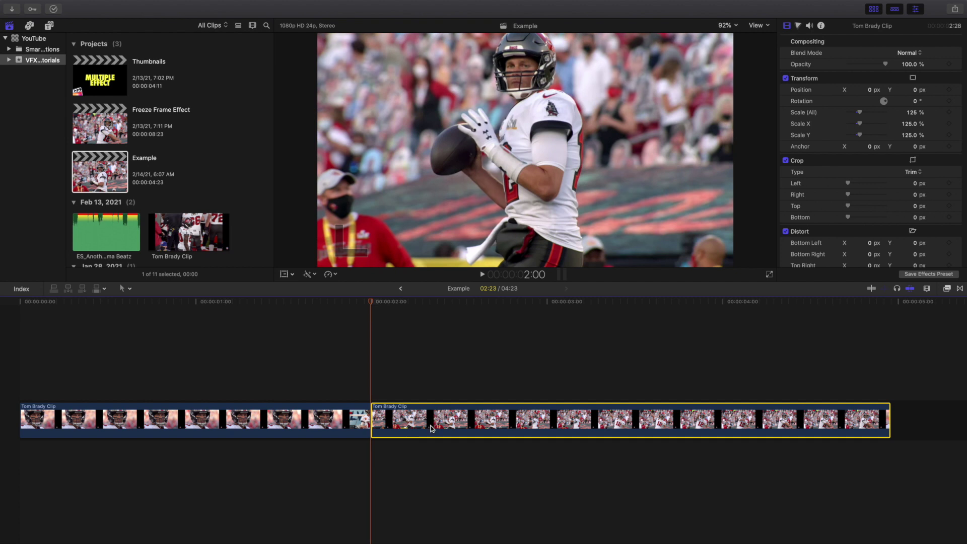
key("Left")
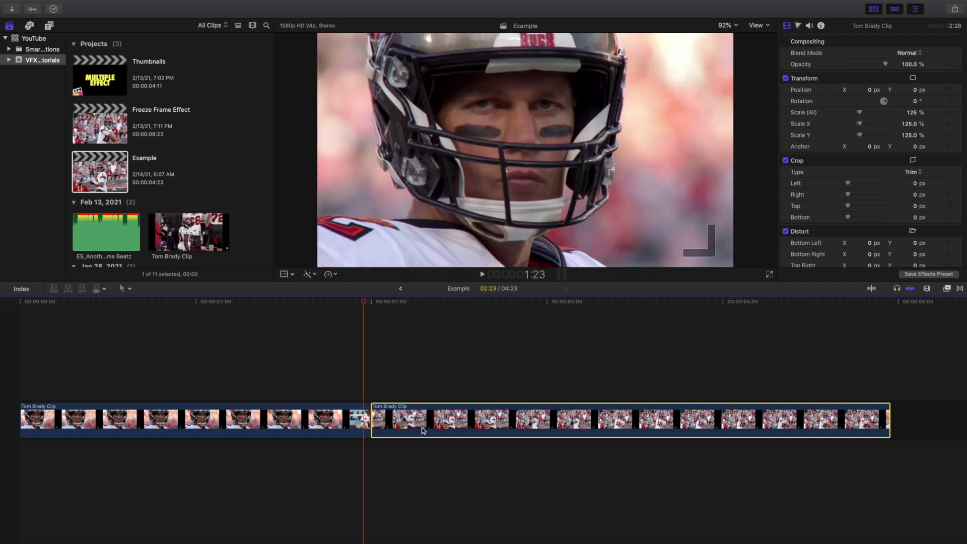
key("Right")
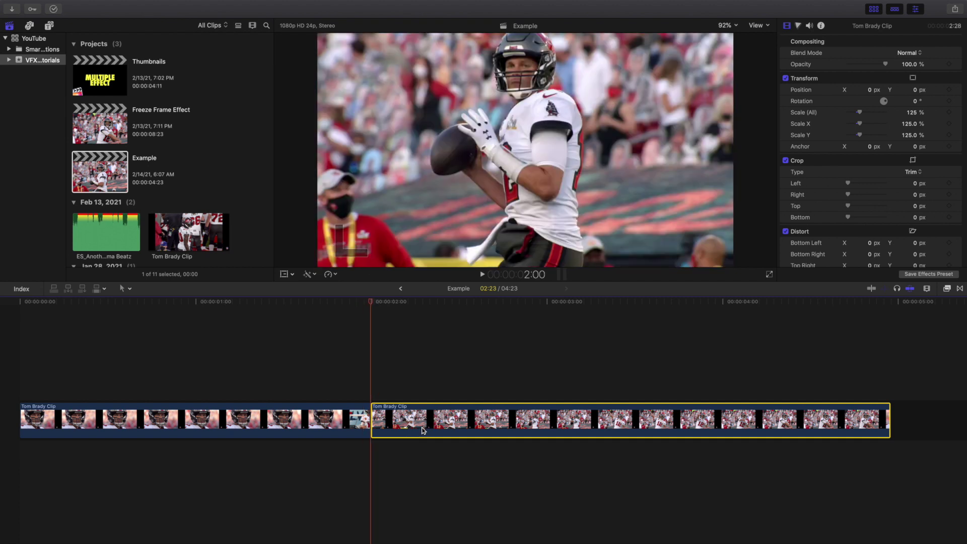
key("super+equal")
key("super+equal")
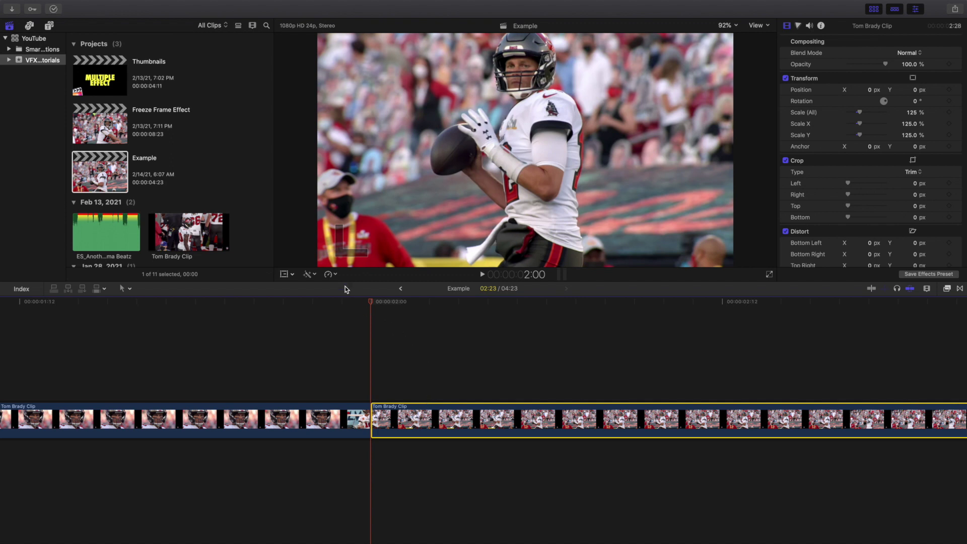
left_click(336, 275)
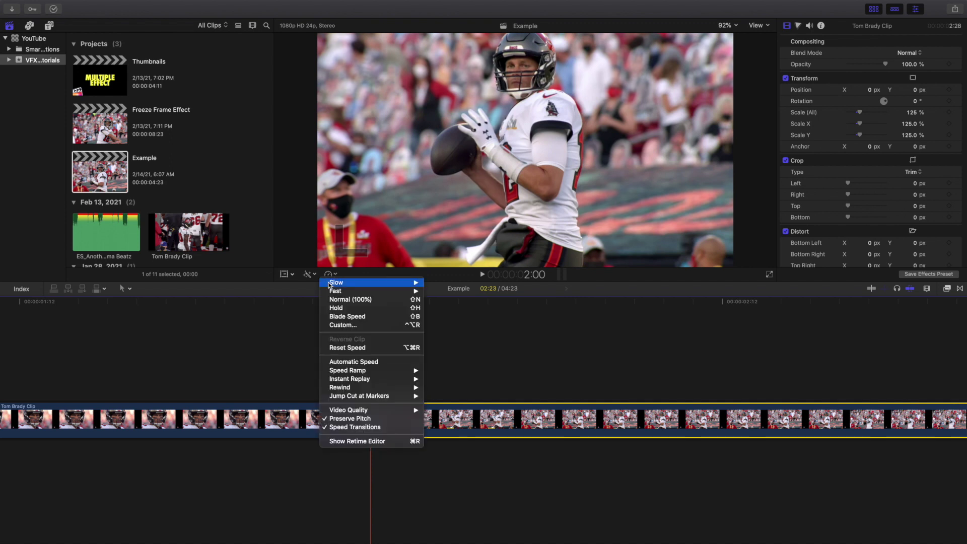
- Add a 2-second Hold (0%) freeze to the throwing shot at the 2:00 playhead
left_click(334, 308)
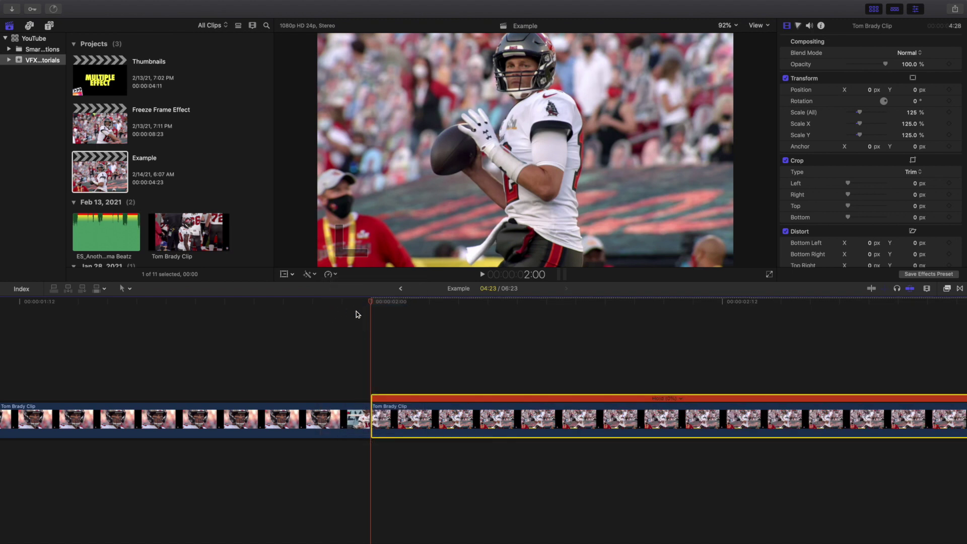
scroll(477, 333, "right", 10)
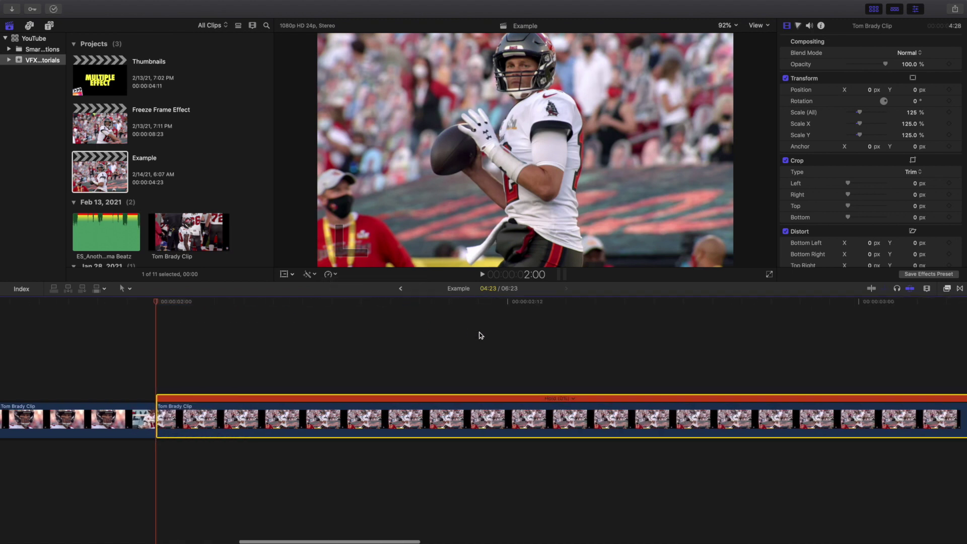
scroll(479, 334, "right", 10)
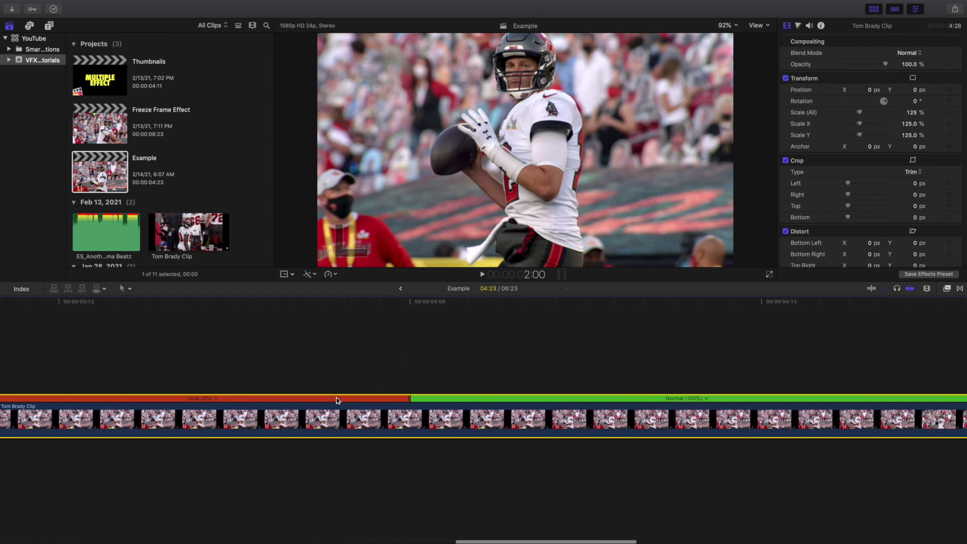
- Blade the throwing shot at 4:00, where the hold ends, and check the following part's speed
left_click(412, 361)
key("super+equal")
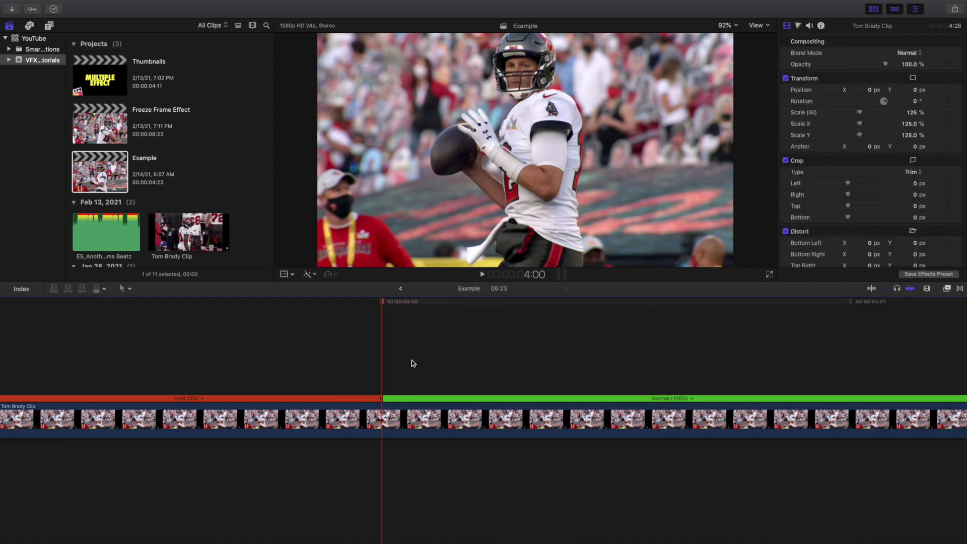
left_click(378, 418)
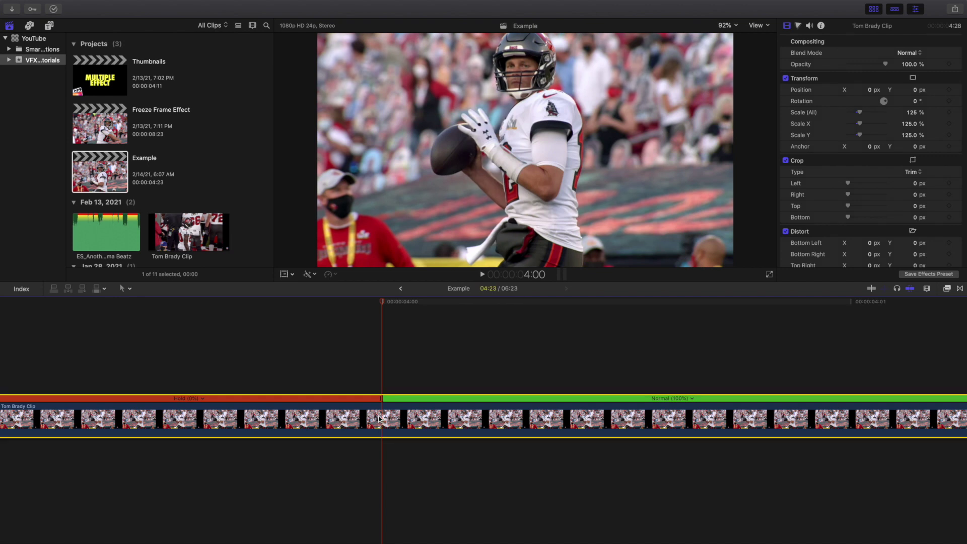
key("super+b")
left_click(413, 415)
key("super+r")
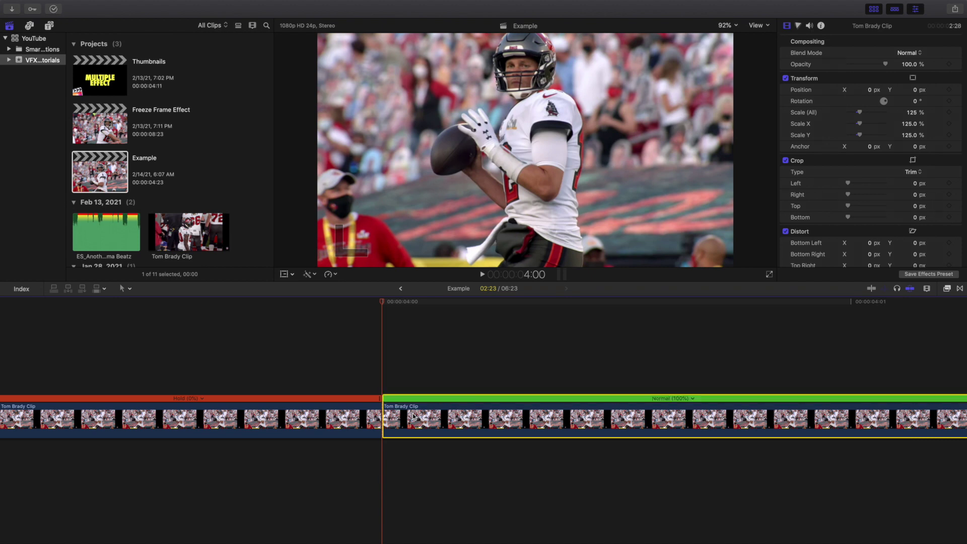
key("super+r")
scroll(299, 414, "left", 5)
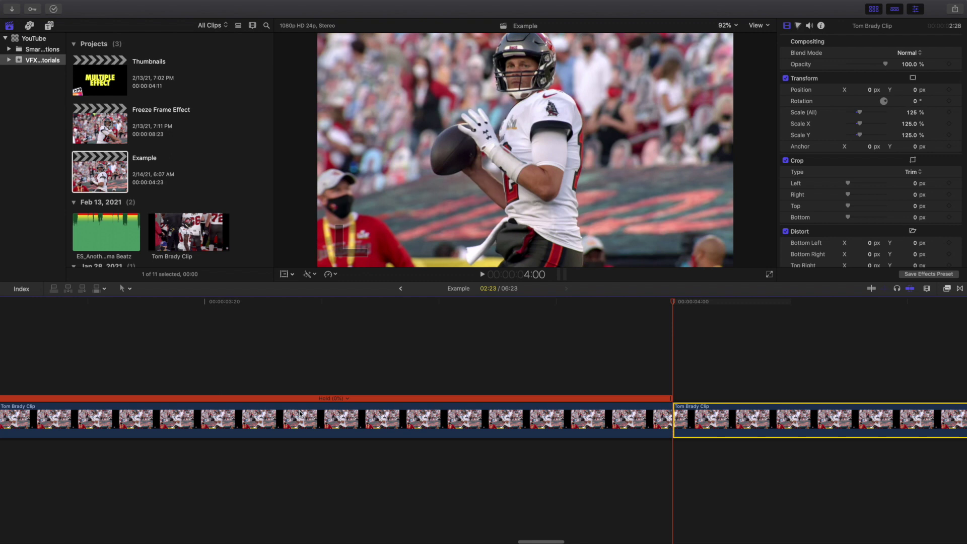
- Trim the Hold section to a 10-frame freeze and lift it above the throwing shot
left_click(180, 392)
left_click(179, 392)
key("super+minus")
key("super+minus")
key("super+minus")
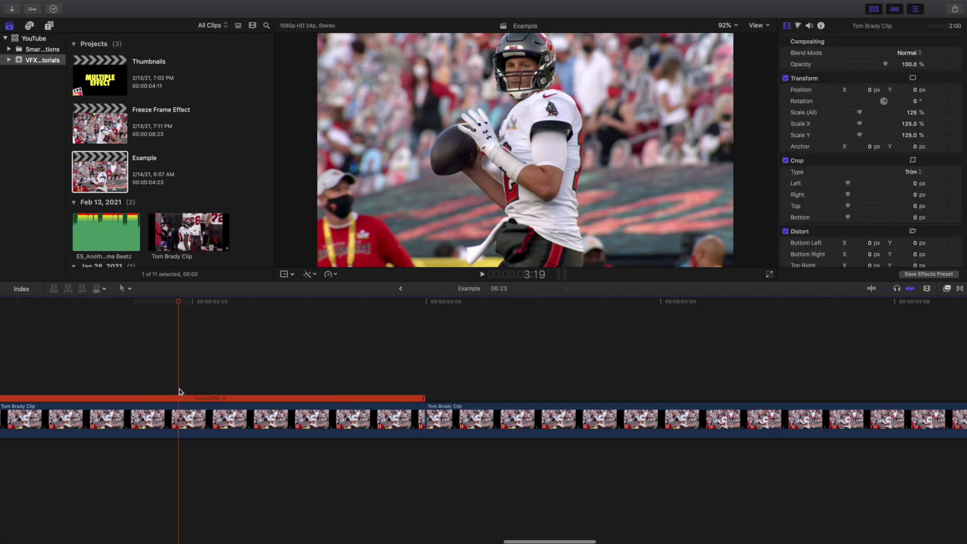
scroll(179, 390, "left", 12)
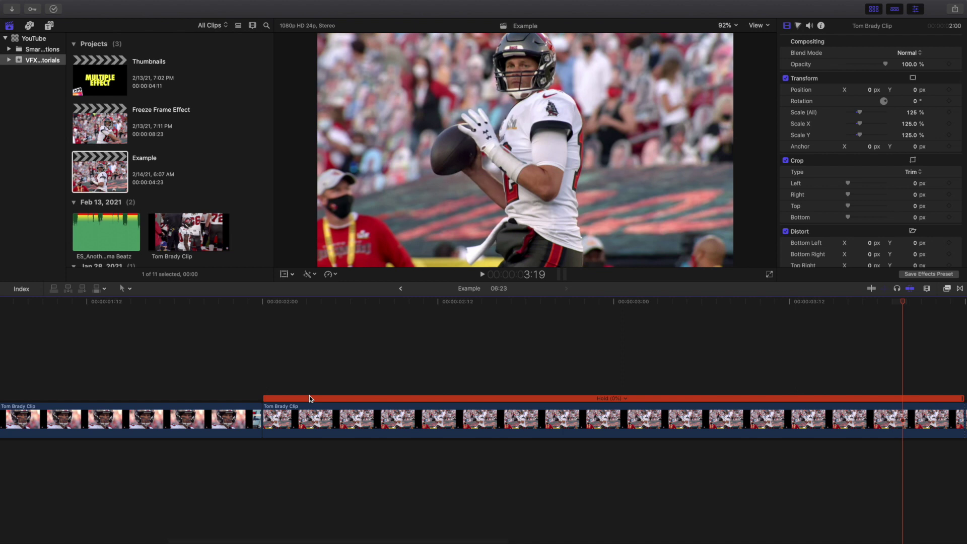
left_click(581, 399)
scroll(582, 400, "right", 1)
scroll(582, 400, "right", 1)
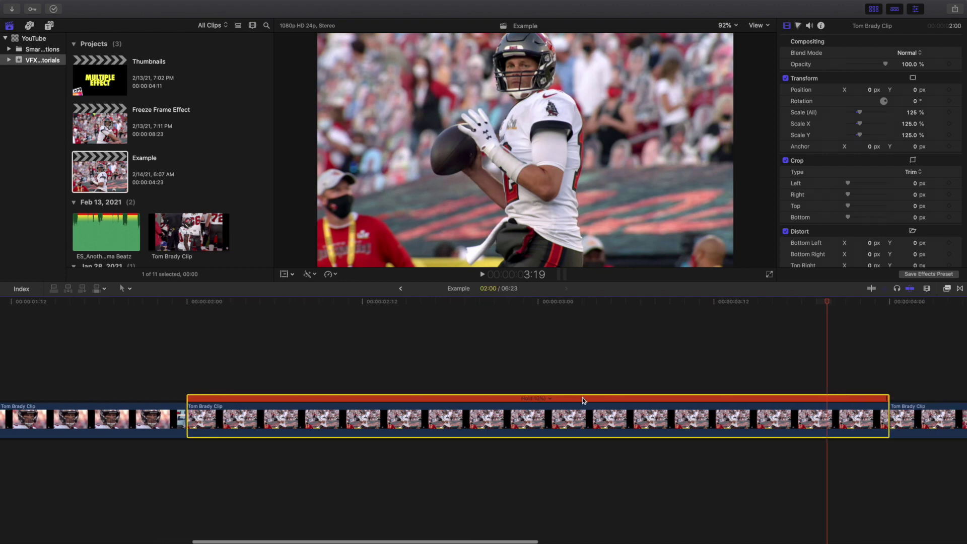
left_click_drag(887, 399, 170, 369)
- Test-trim the freeze clip's end, undo it, and confirm its 00:10 length ending at 2:00
scroll(171, 366, "left", 8)
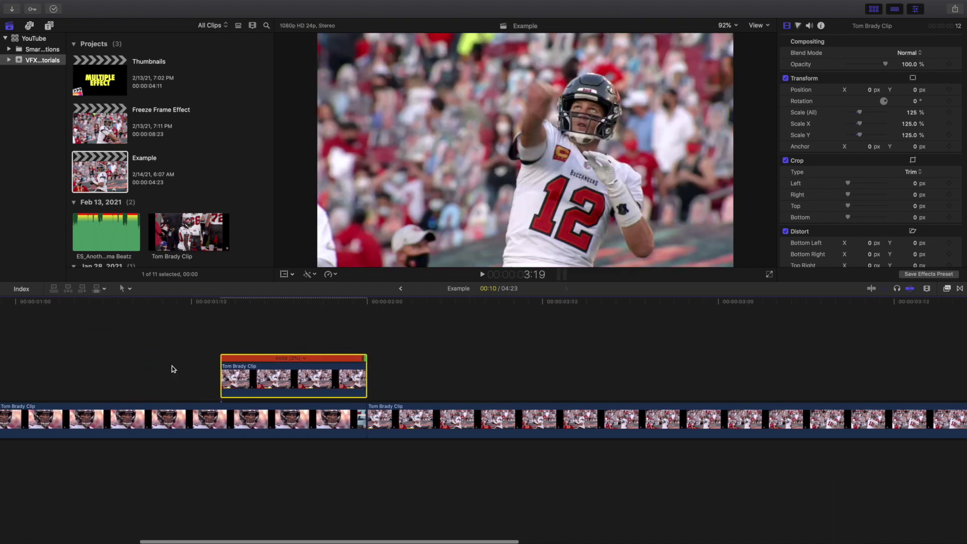
left_click(347, 327)
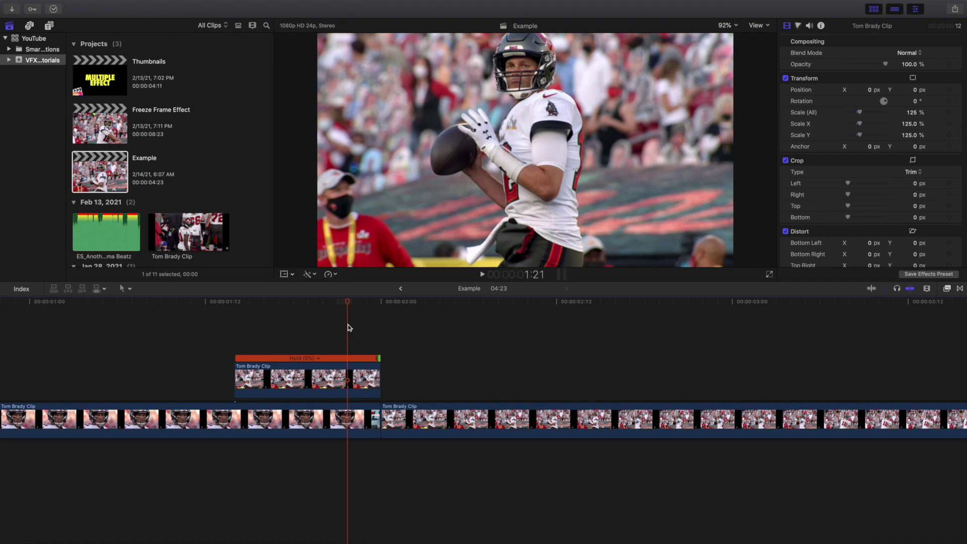
key("super+equal")
key("super+equal")
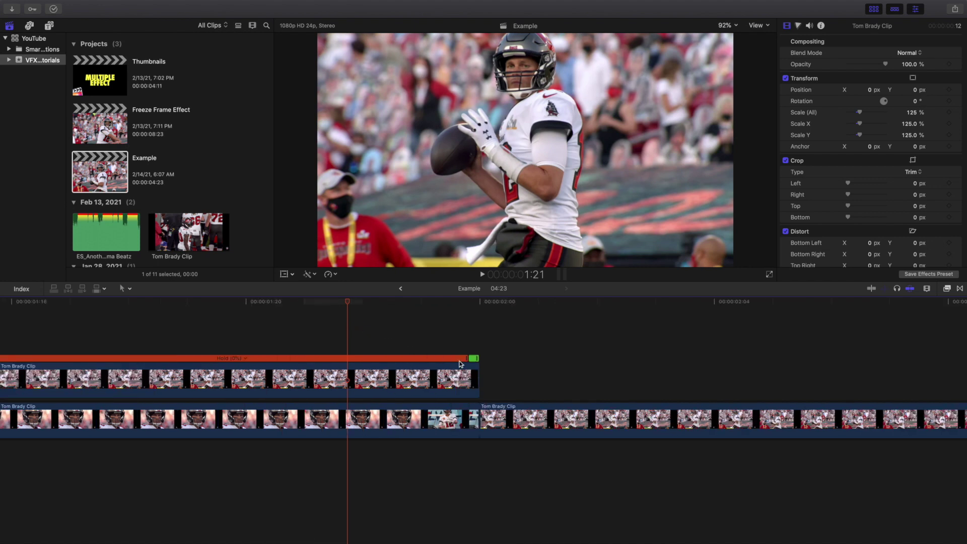
left_click_drag(477, 373, 423, 374)
left_click(416, 362)
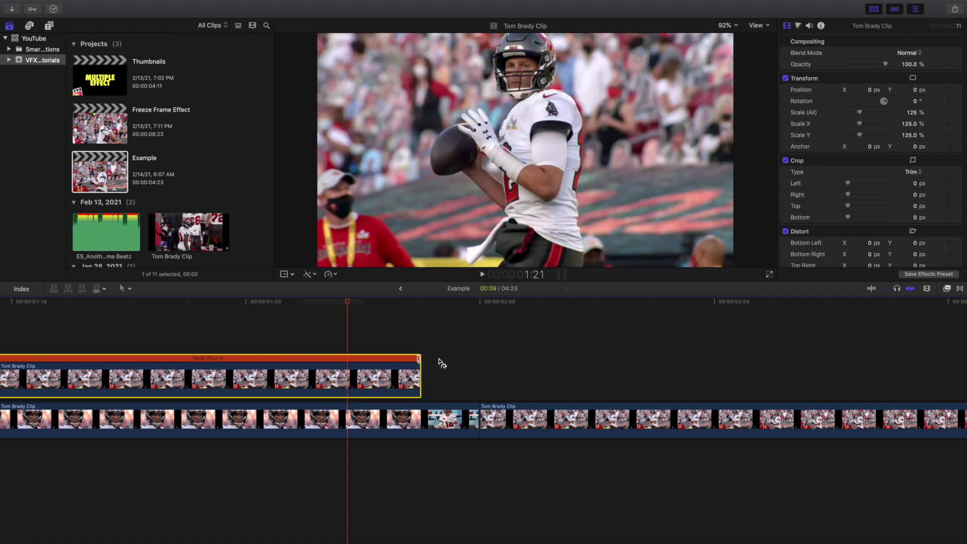
key("super+z")
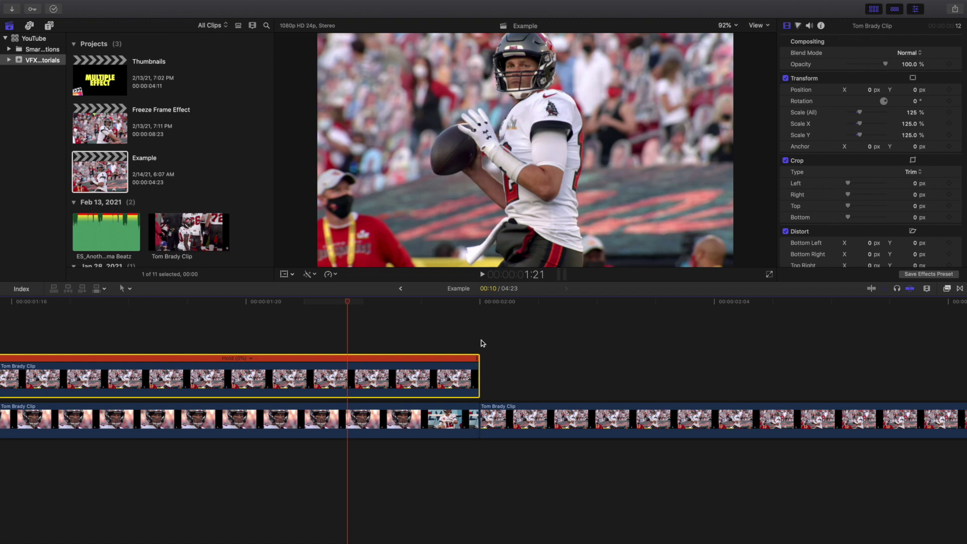
left_click(482, 339)
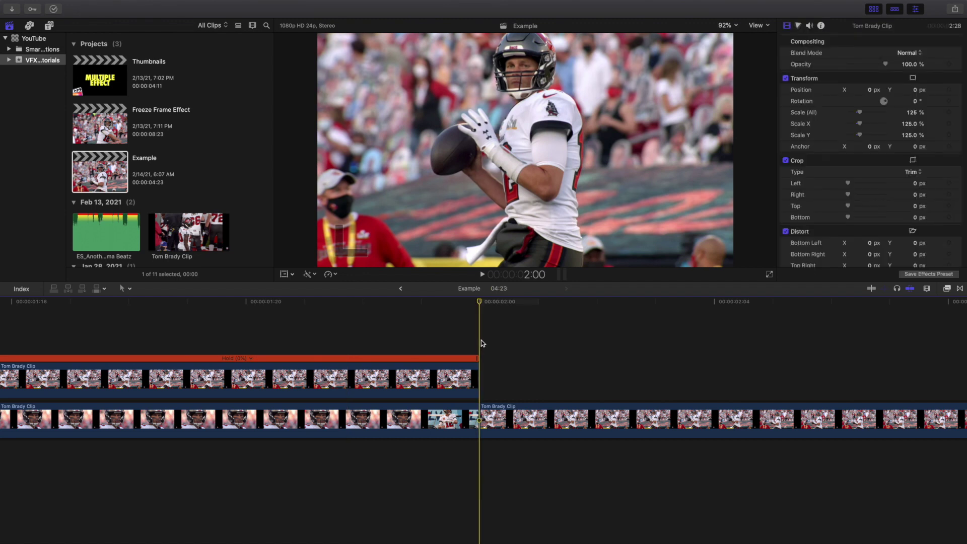
left_click(468, 375)
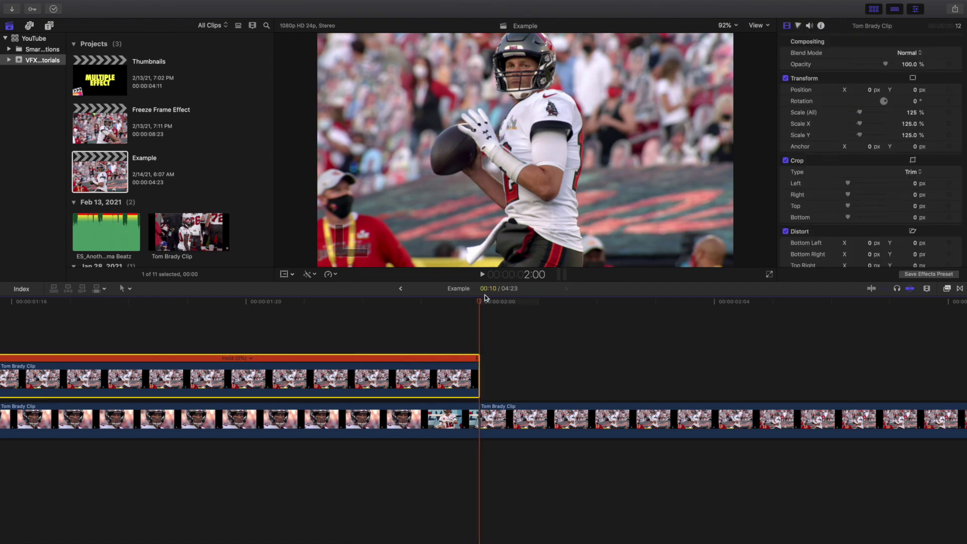
key("super+minus")
key("super+minus")
key("super+minus")
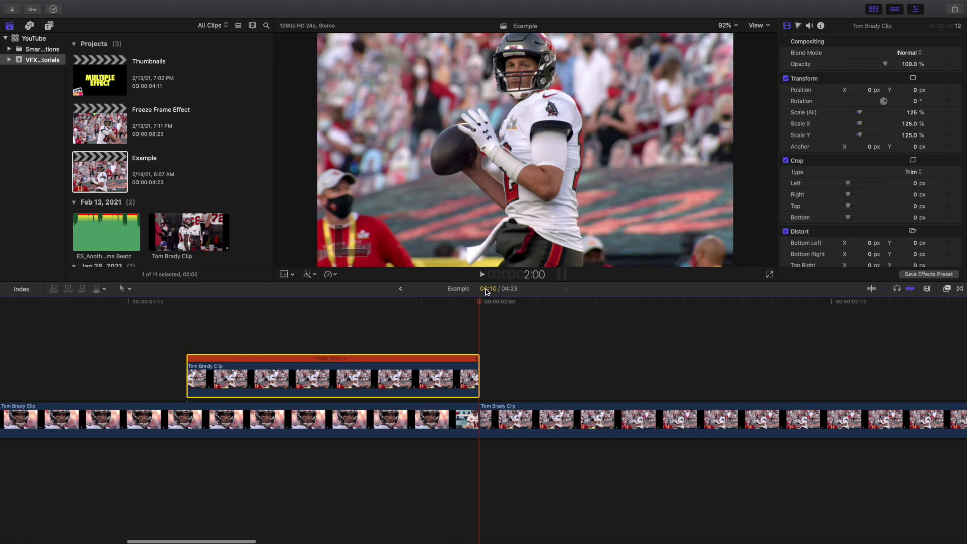
left_click(6, 346)
key("space")
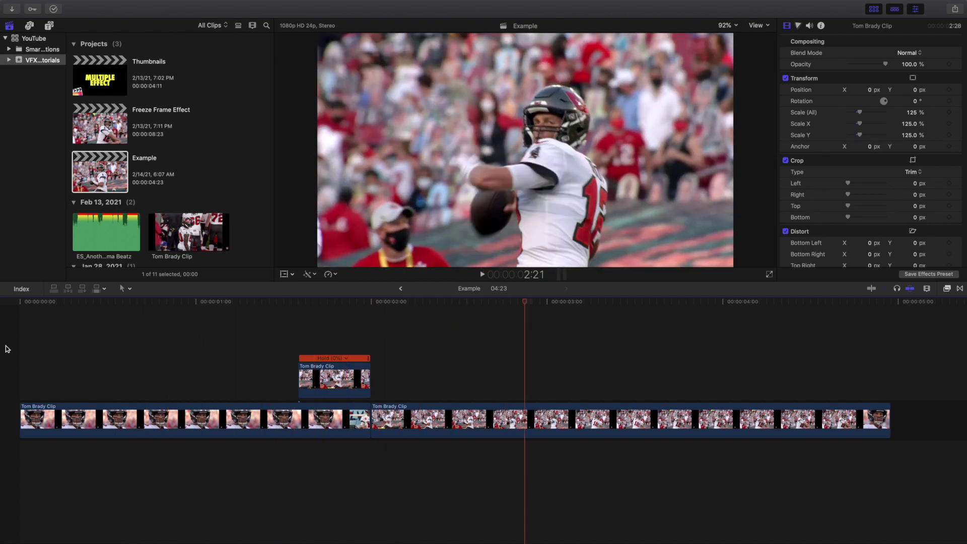
key("Home")
key("space")
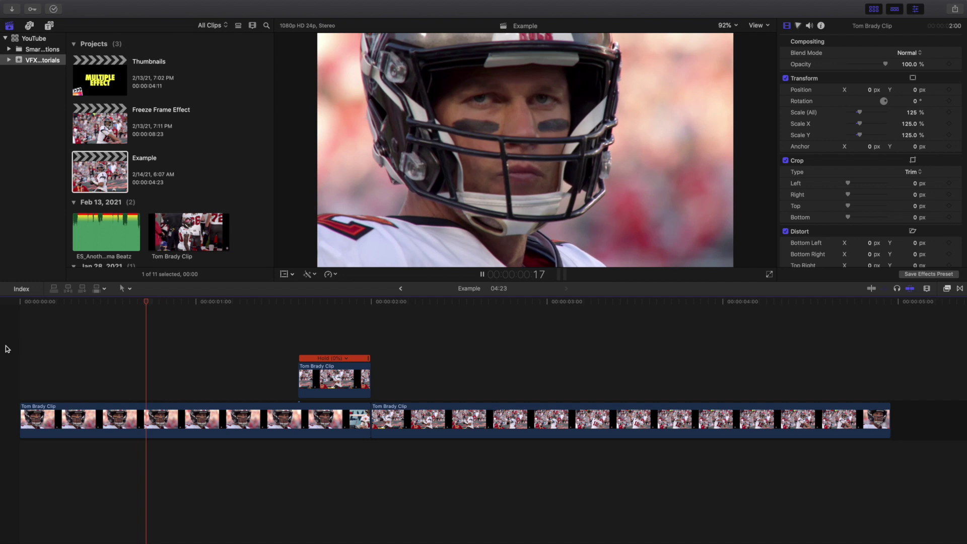
key("space")
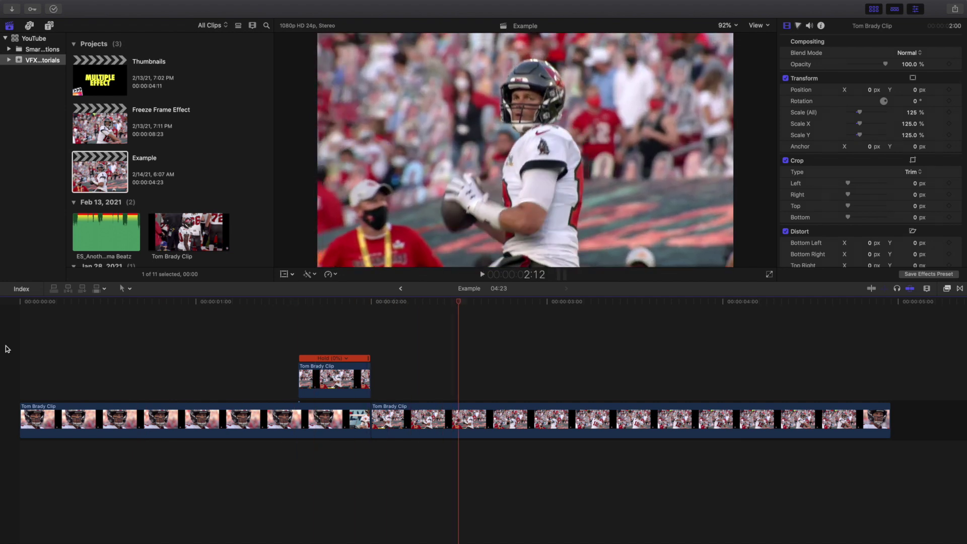
left_click(298, 331)
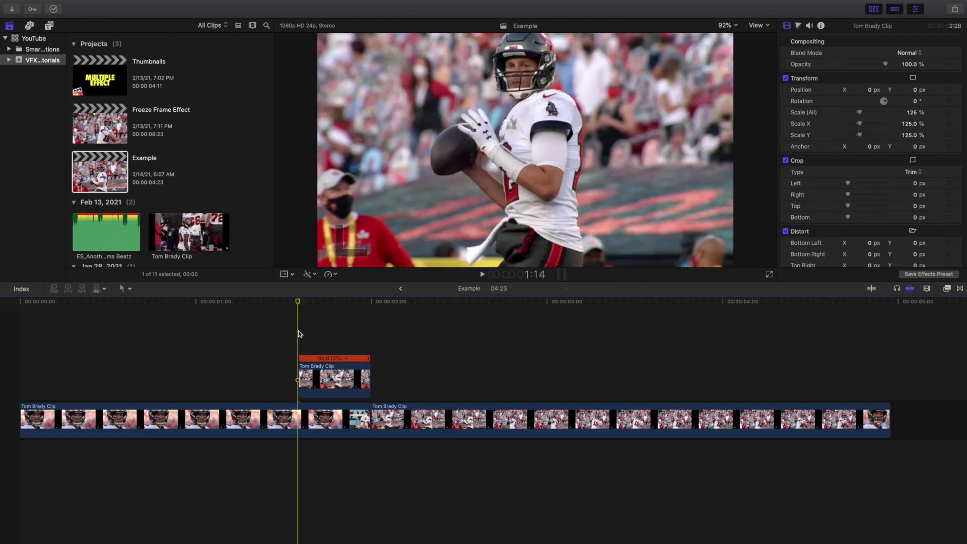
key("super+equal")
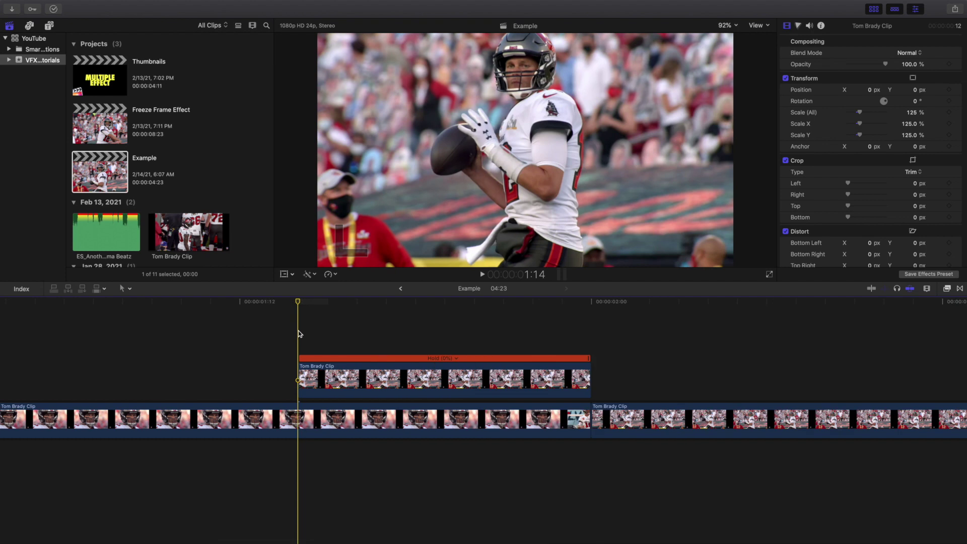
scroll(296, 332, "right", 2)
key("Left")
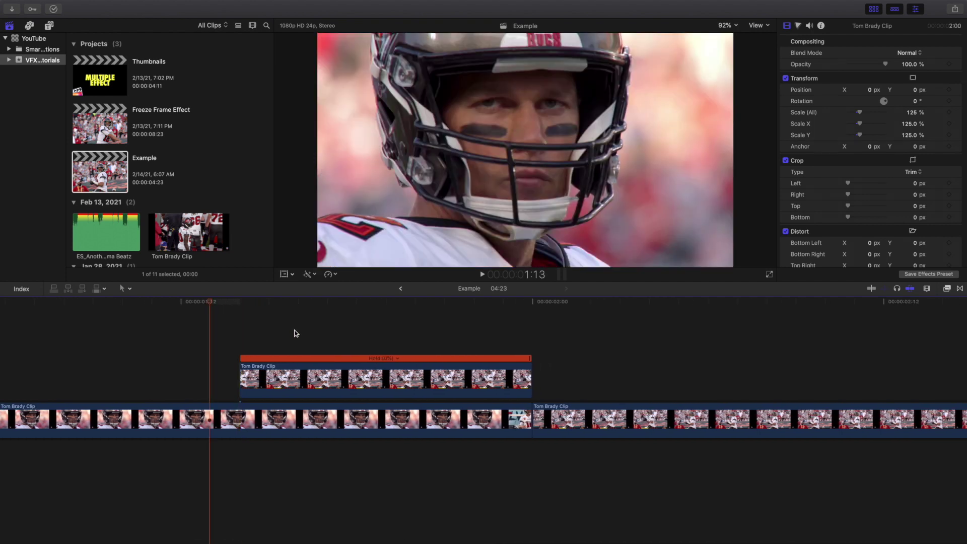
key("Right")
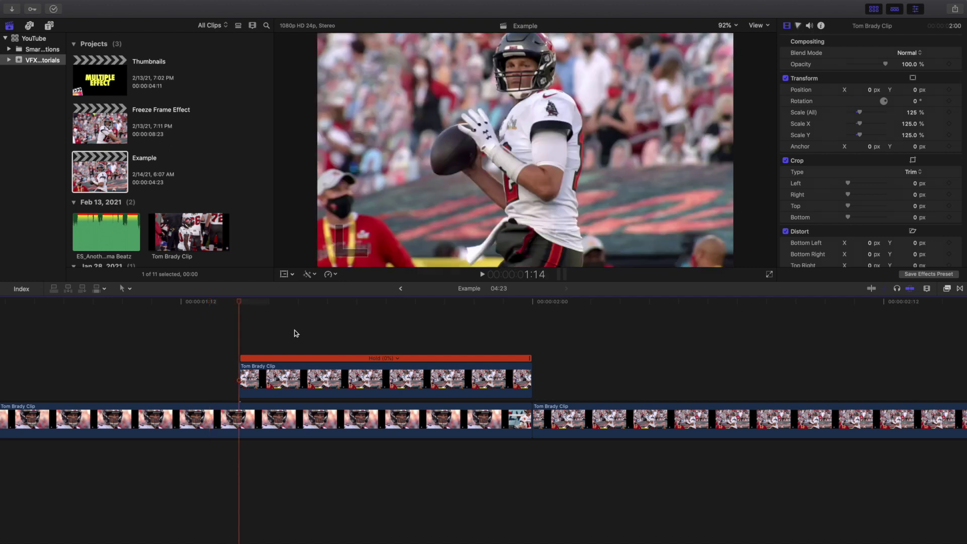
key("Right")
key("Right")
key("Right")
key("Right")
key("Right")
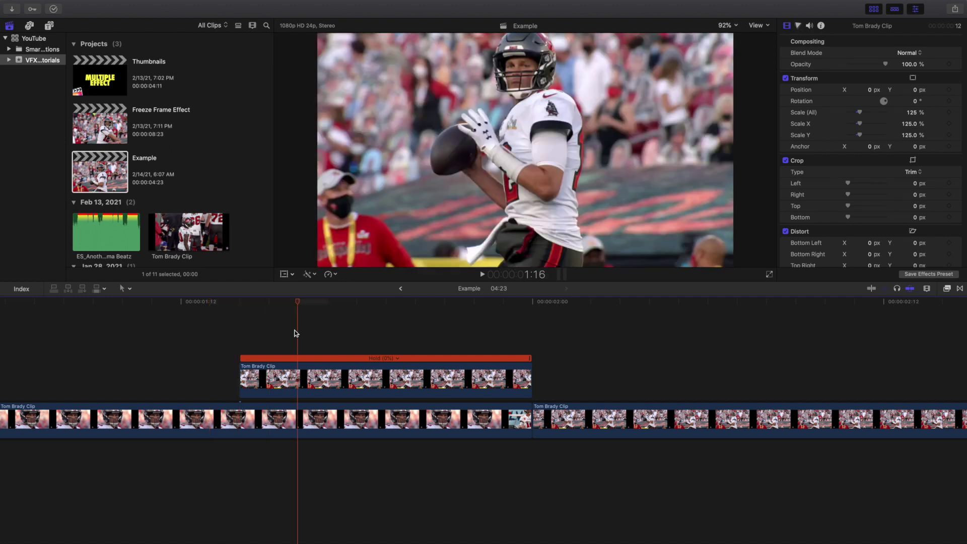
key("Right")
key("Right")
key("Right")
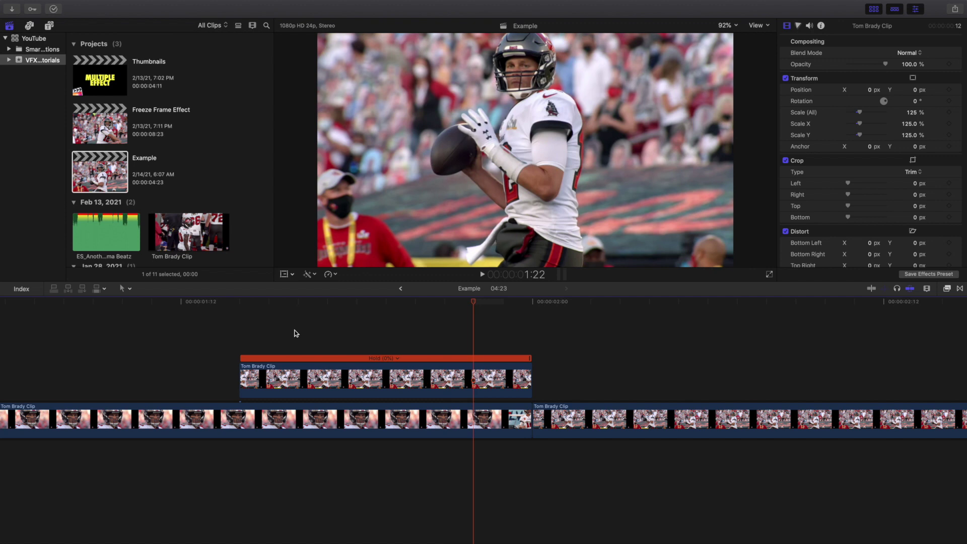
key("Right")
key("Right")
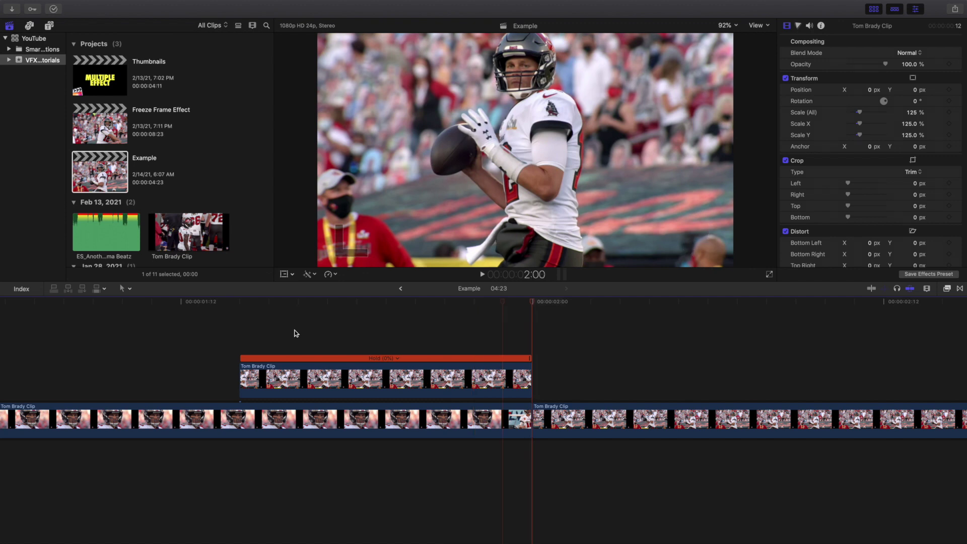
key("Right")
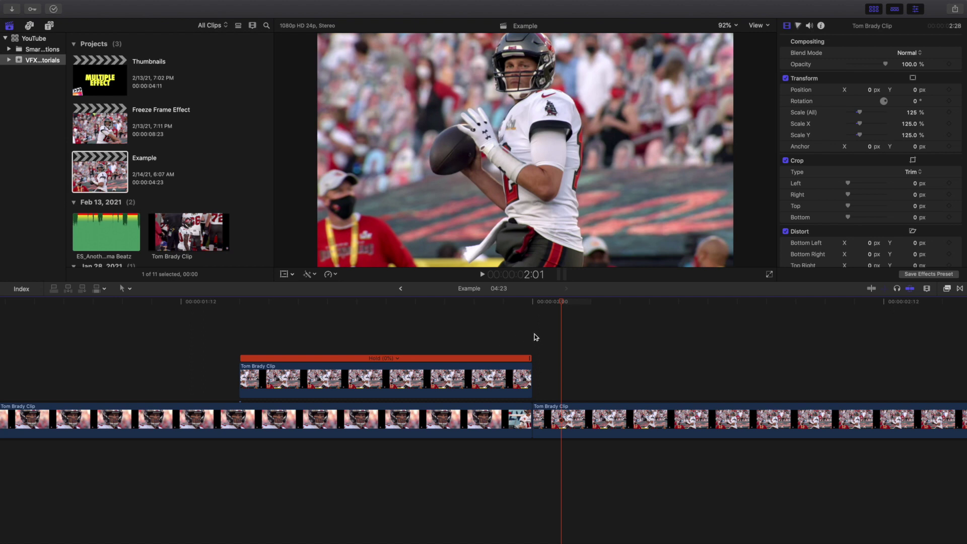
key("Left")
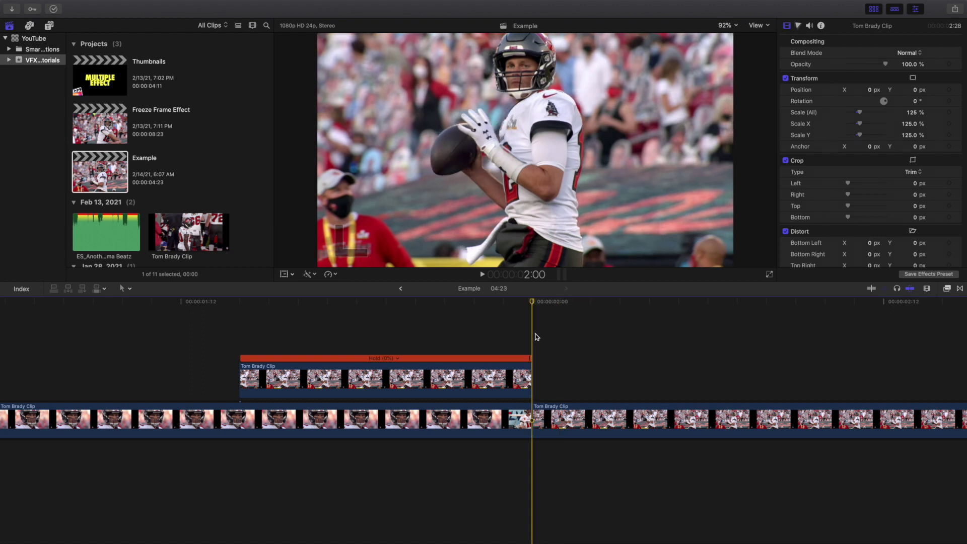
key("Left")
key("Left")
key("Left")
key("Left")
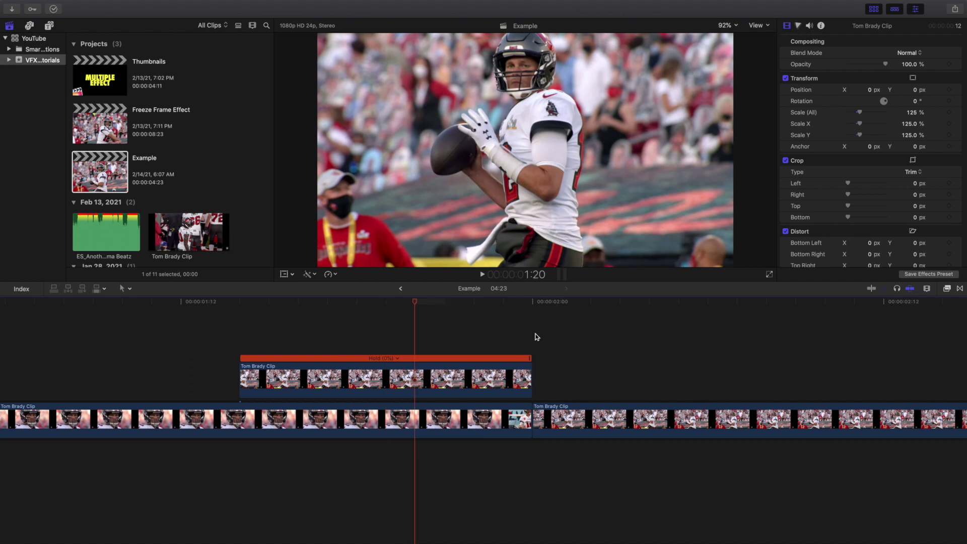
key("Right")
key("Right")
key("Right")
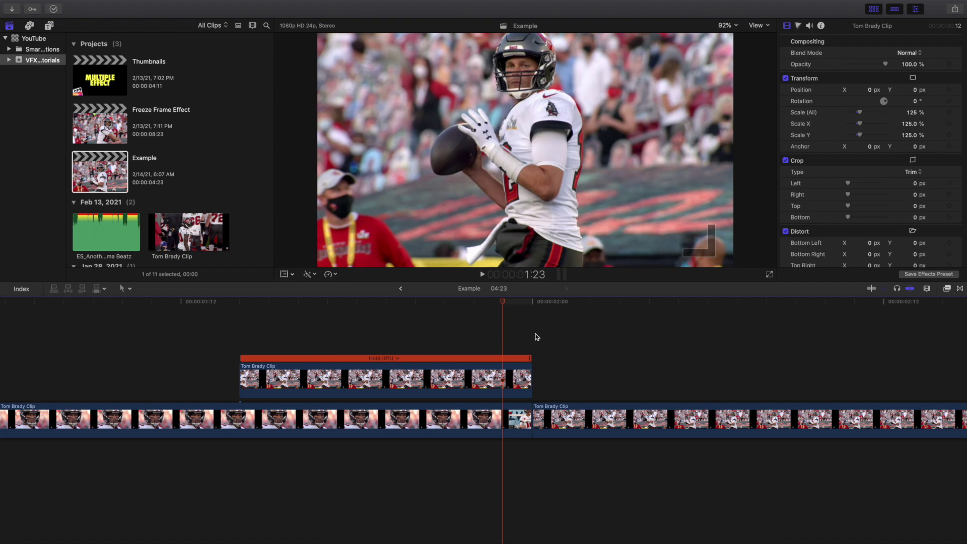
key("Right")
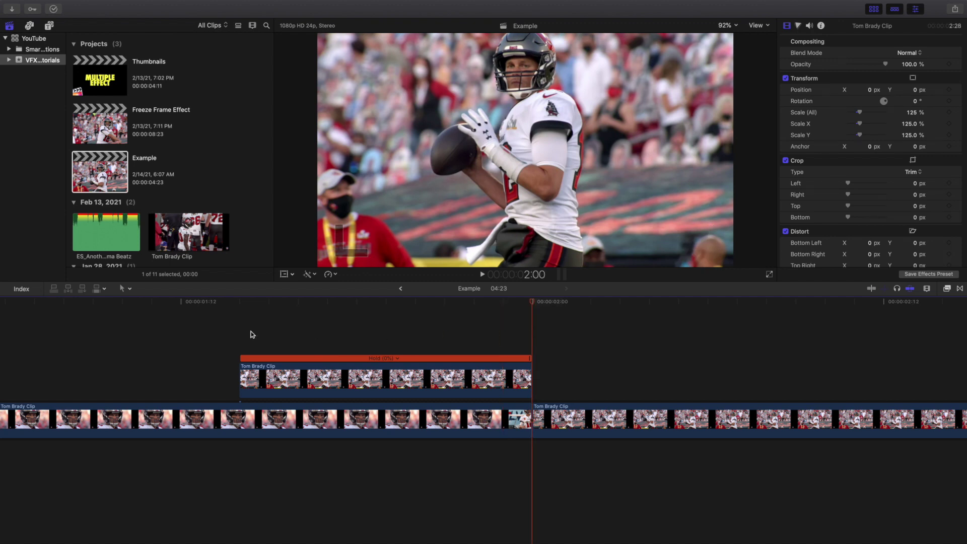
left_click(424, 324)
key("Right")
key("Right")
key("Right")
key("Right")
key("Right")
key("Right")
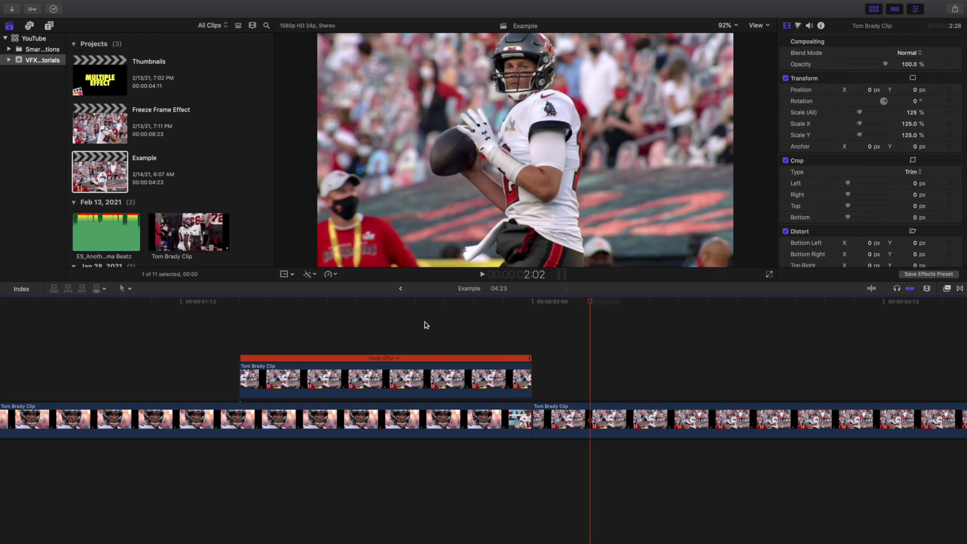
left_click(537, 335)
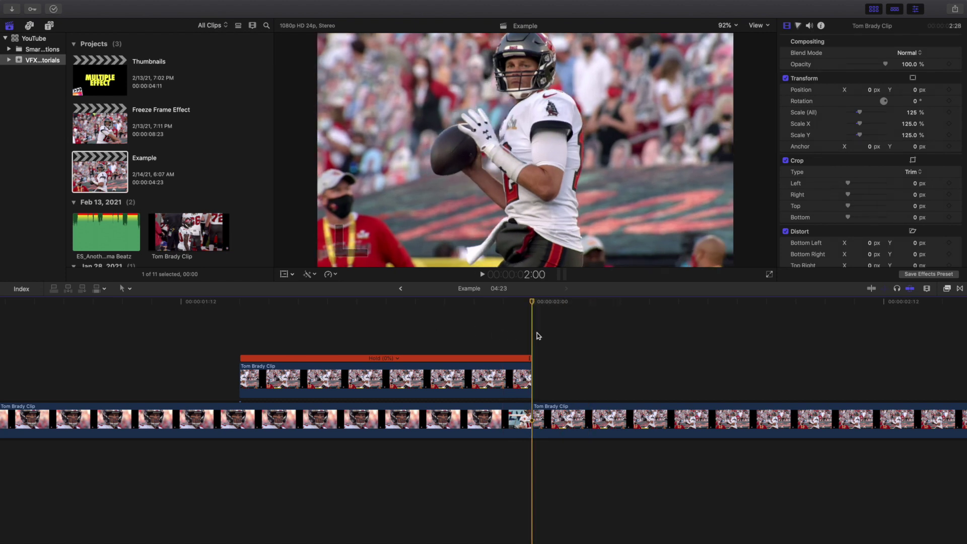
key("Left")
key("Right")
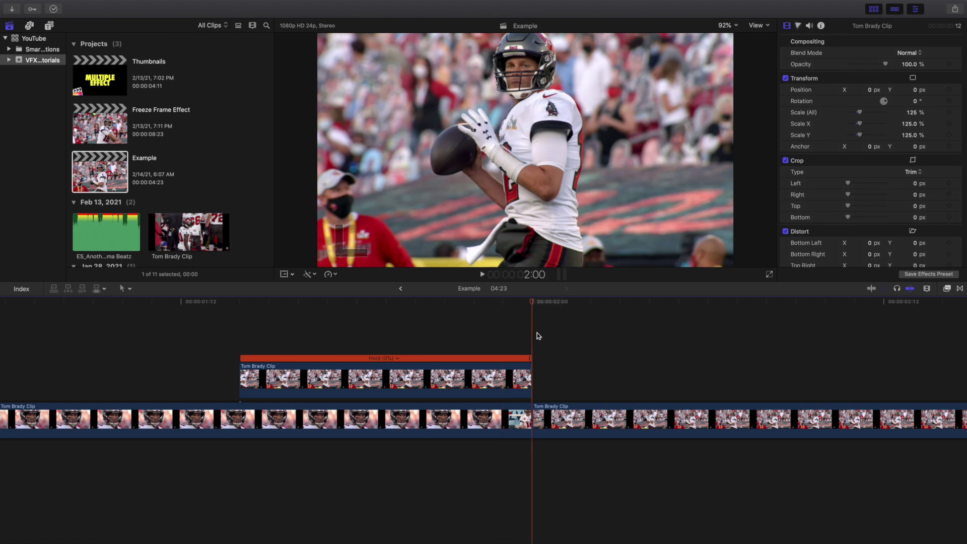
left_click(538, 421)
key("Right")
key("Right")
key("Right")
key("super+minus")
key("super+minus")
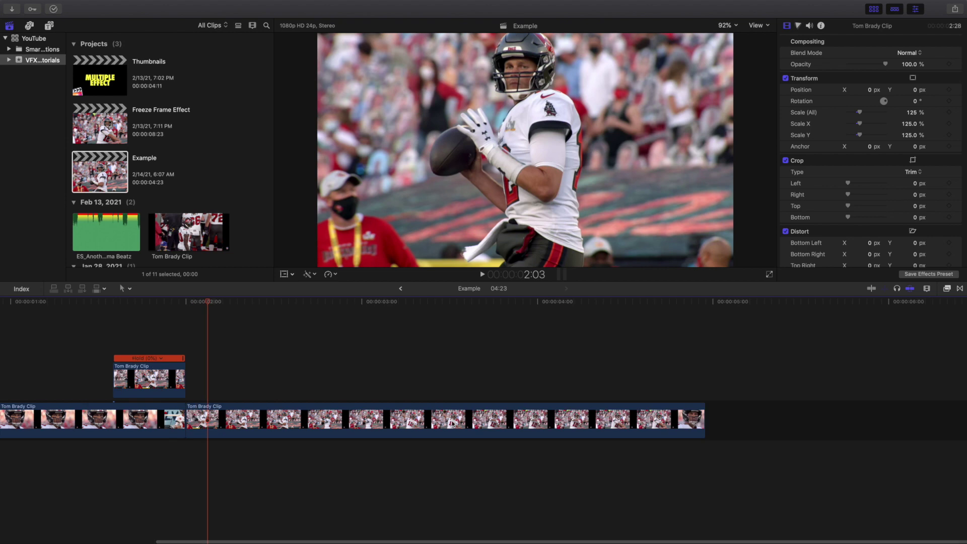
- With the playhead at 1:14, open the Effects Masks category and drag Draw Mask onto the freeze clip
scroll(137, 422, "left", 5)
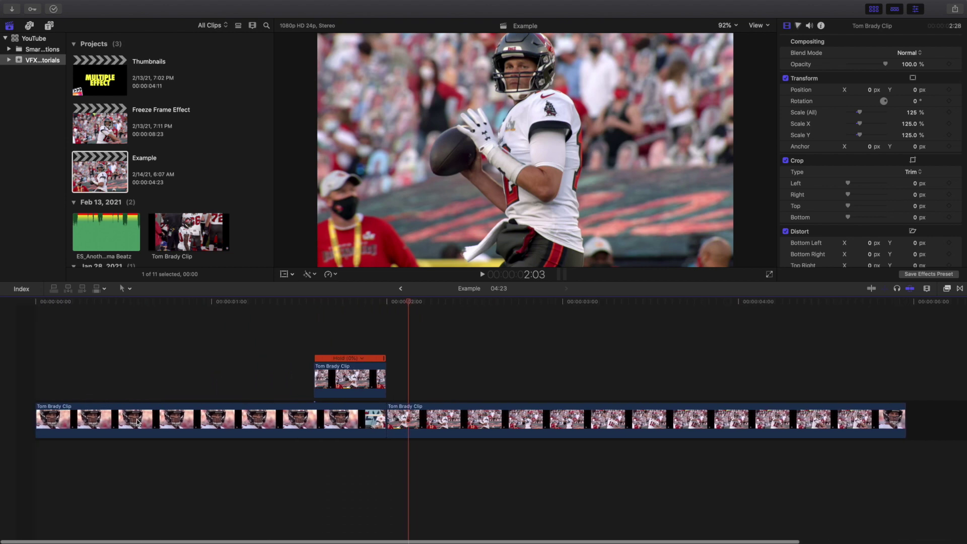
left_click(300, 335)
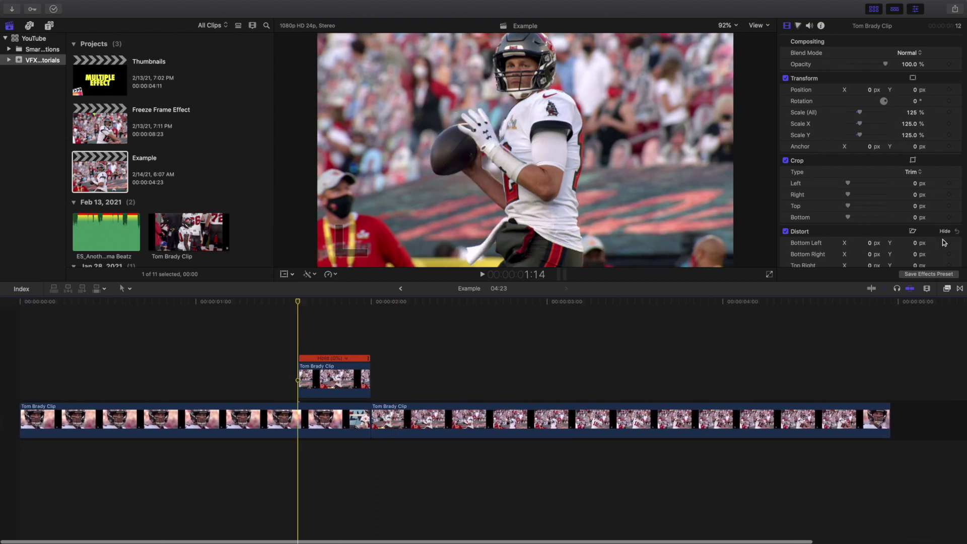
left_click(646, 416)
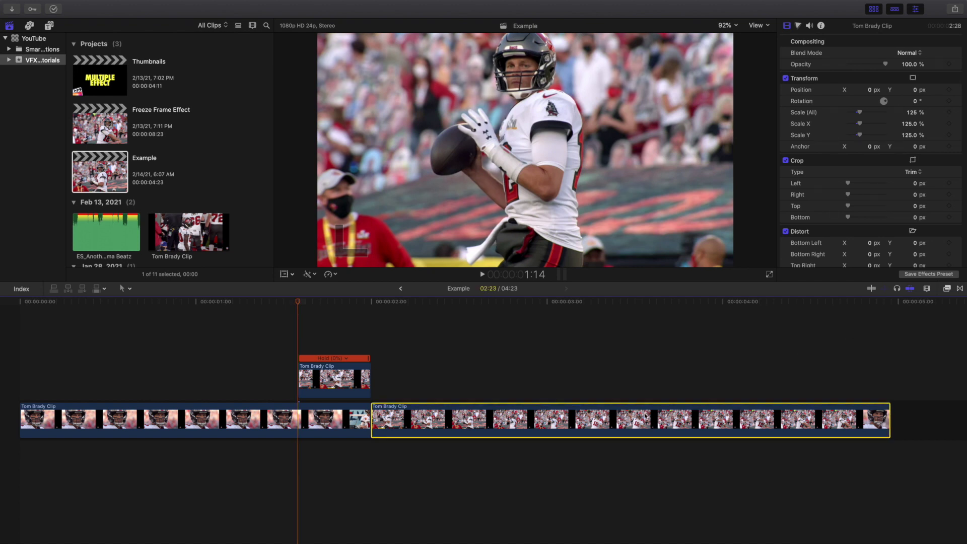
left_click(947, 288)
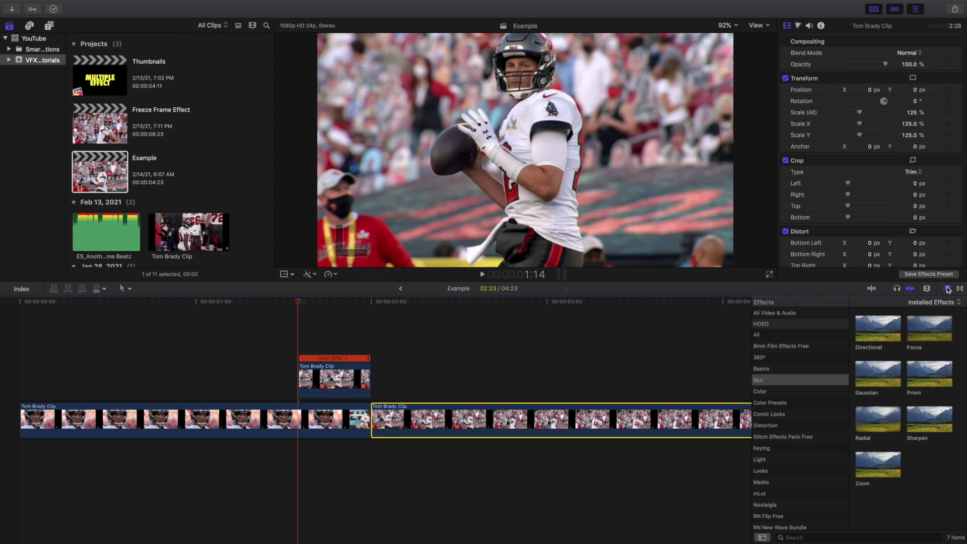
scroll(791, 442, "down", 4)
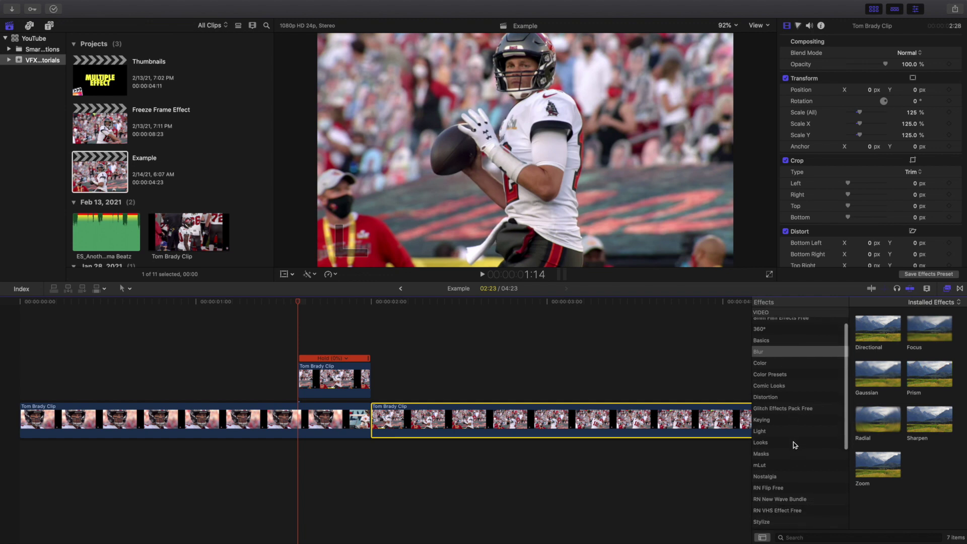
left_click(793, 436)
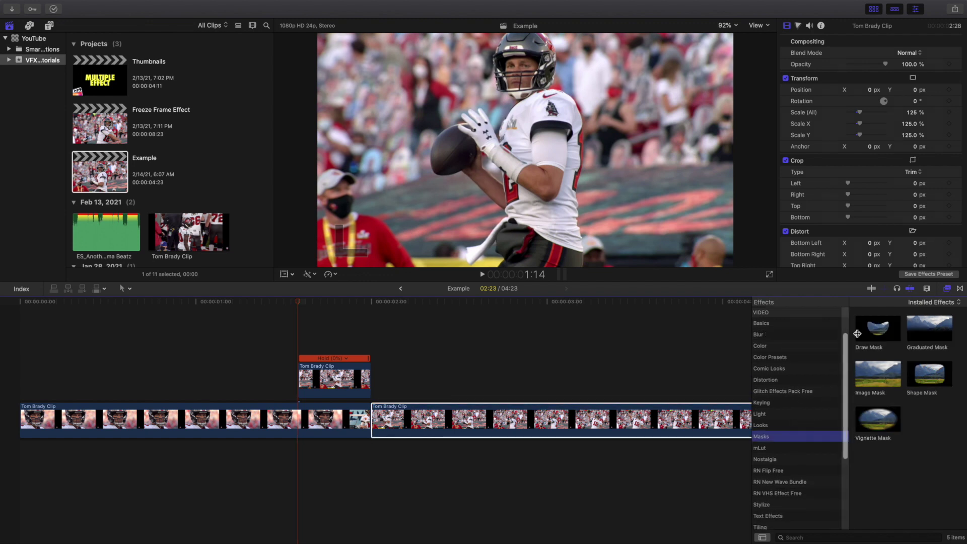
left_click_drag(877, 327, 345, 377)
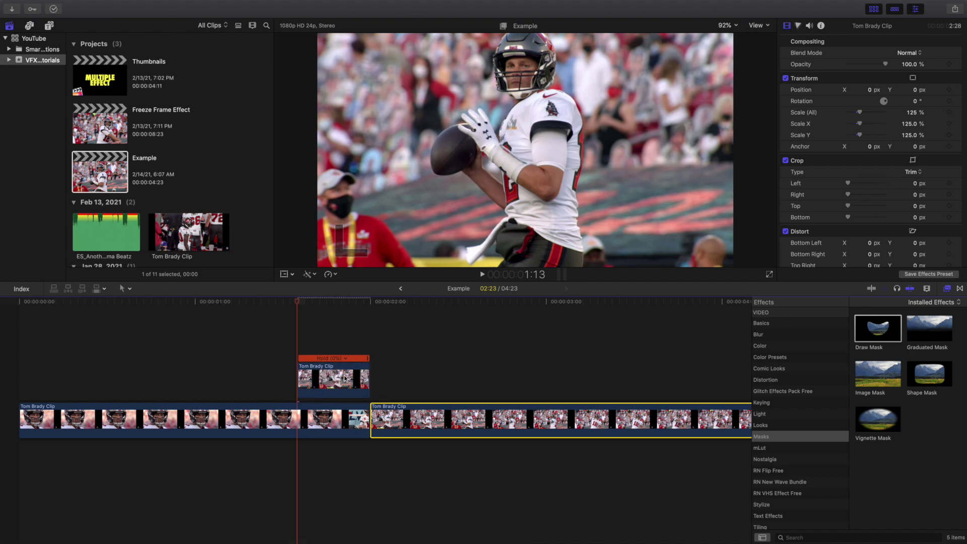
- Start the Draw Mask outline with points around the ball, the glove and the helmet's left edge
left_click(344, 377)
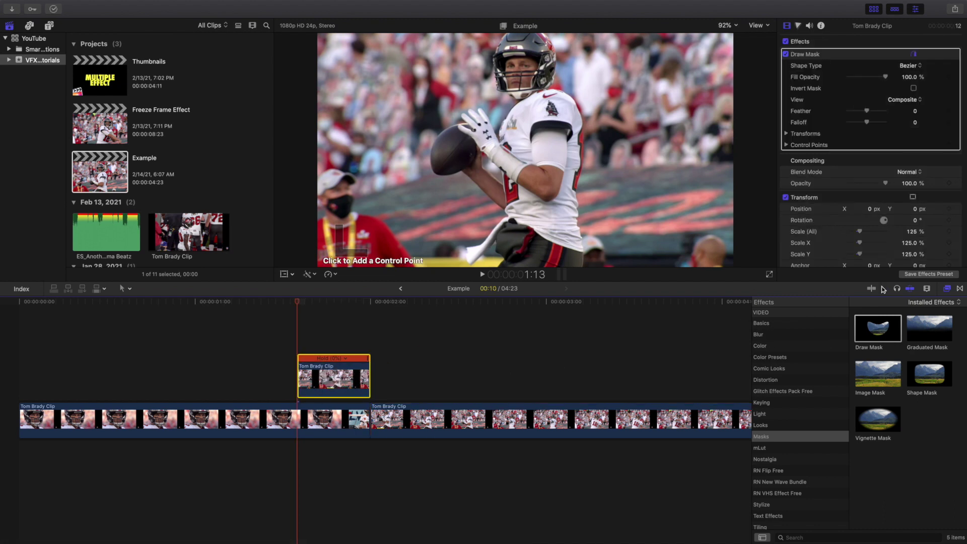
left_click(947, 288)
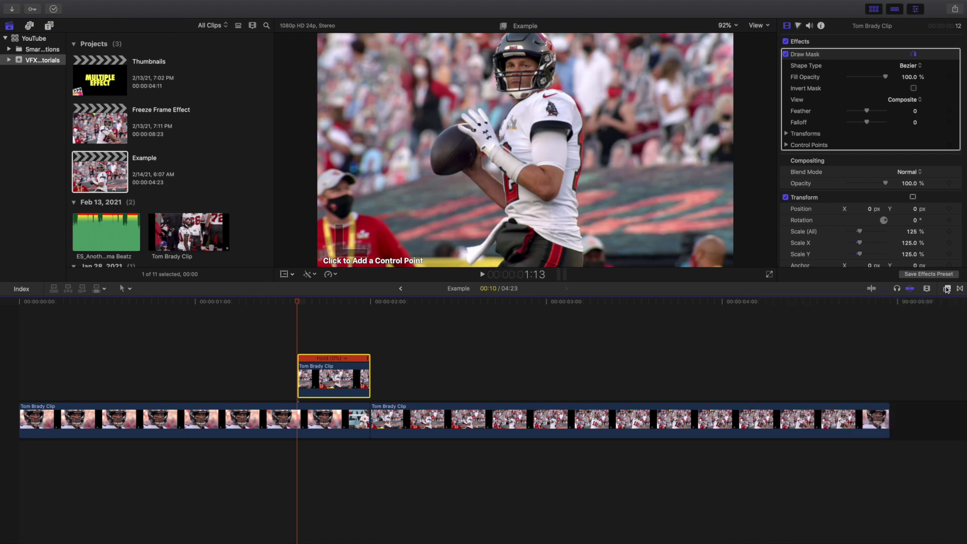
left_click(503, 208)
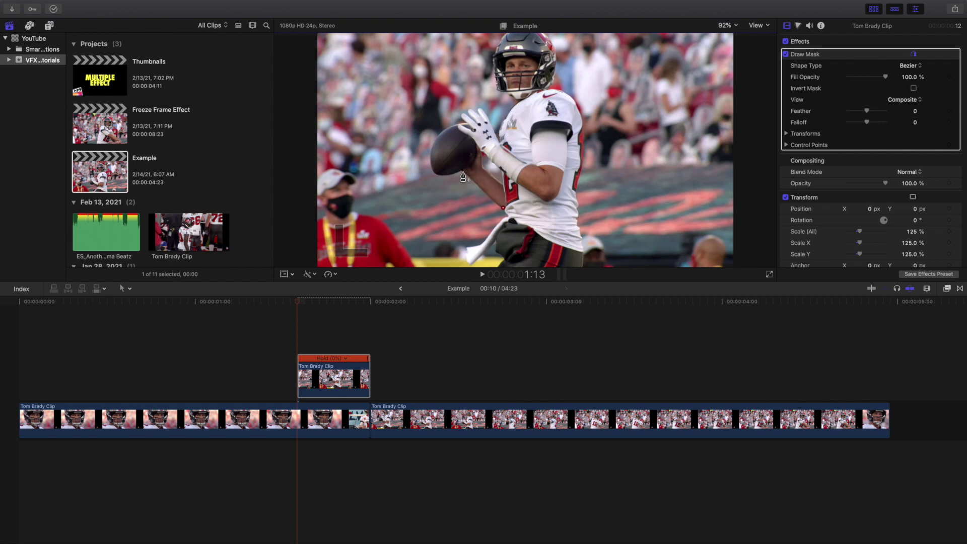
left_click(437, 174)
left_click(429, 145)
left_click(447, 126)
left_click(461, 113)
left_click(498, 139)
left_click(492, 65)
- At 50% viewer zoom, add two mask points above the helmet
left_click(726, 27)
left_click(730, 71)
left_click(517, 78)
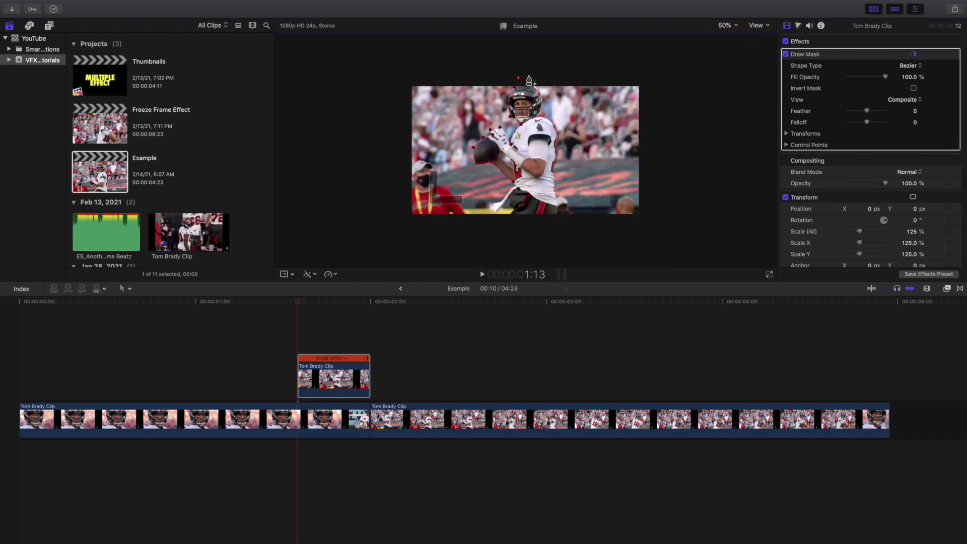
left_click(536, 79)
- At 150% viewer zoom, trace mask points down the helmet's right edge, shoulder and jersey
left_click(727, 28)
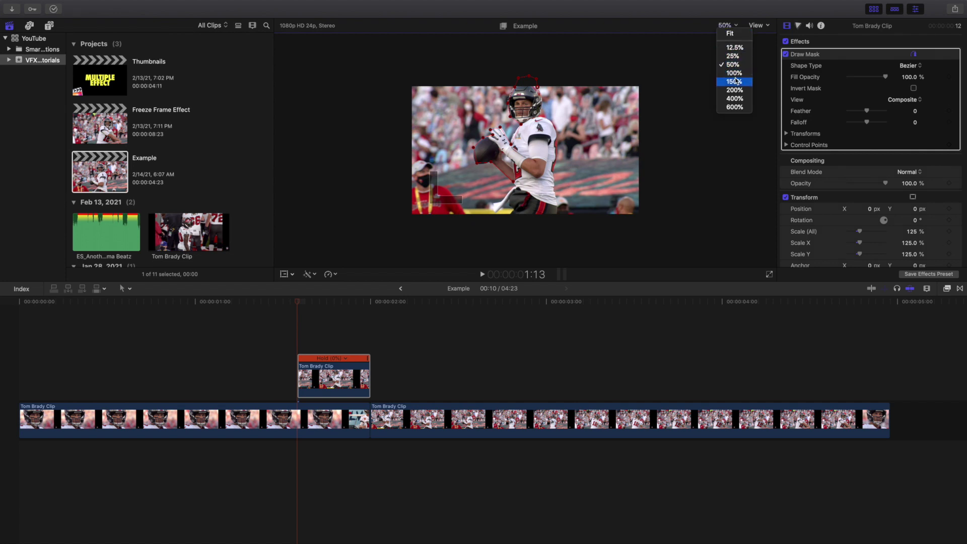
left_click(730, 33)
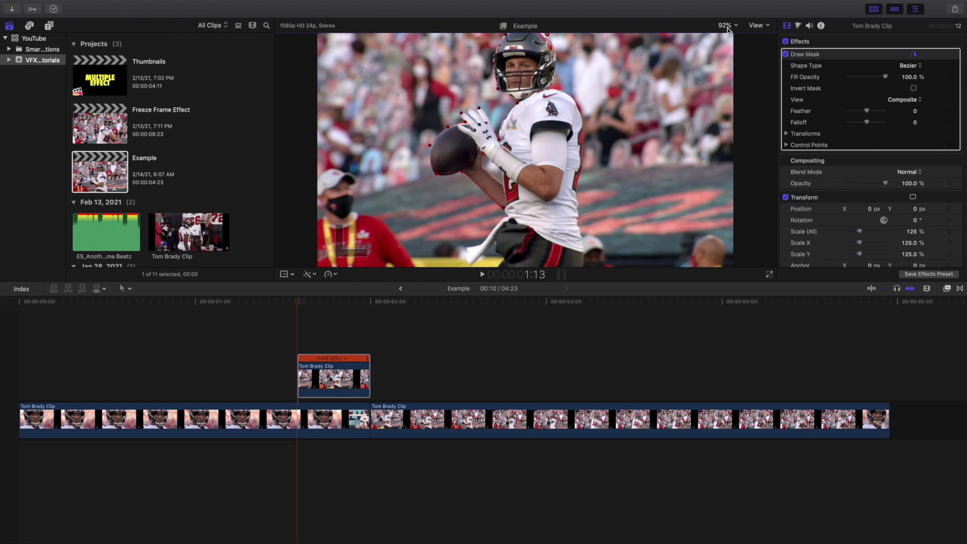
left_click(726, 26)
left_click(735, 81)
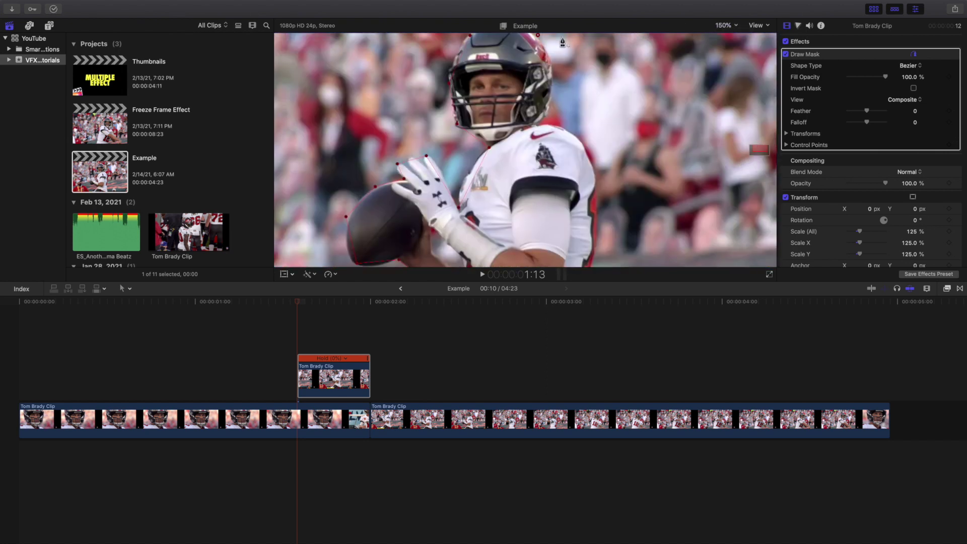
left_click(538, 35)
left_click(550, 56)
left_click(549, 92)
left_click(573, 132)
left_click(595, 189)
- With the viewer at Fit, add two mask points down the player's side
left_click(725, 25)
left_click(726, 34)
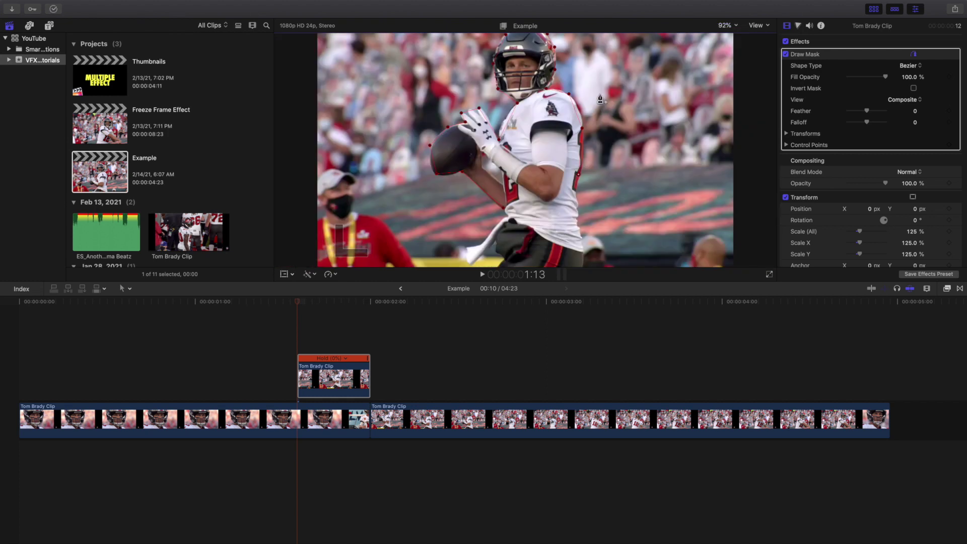
left_click(581, 236)
left_click(582, 265)
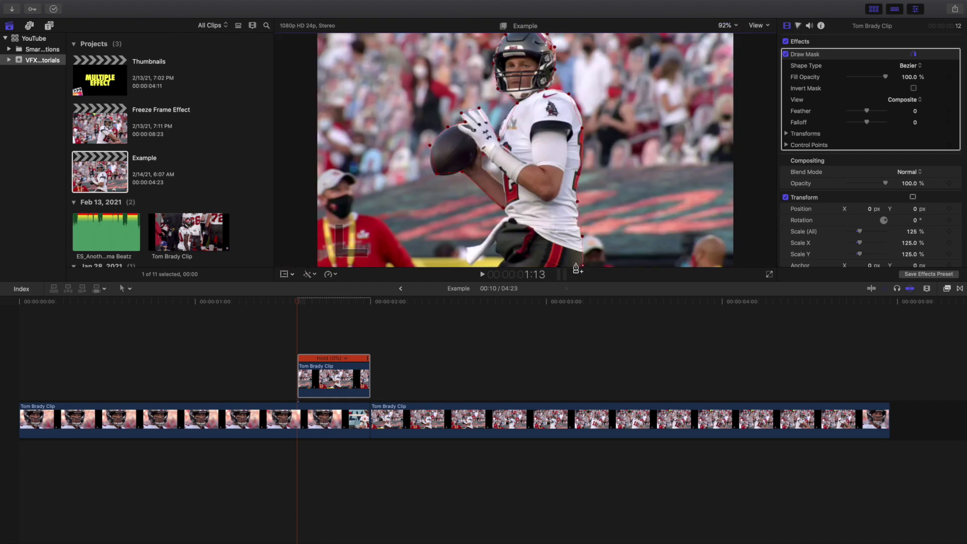
left_click(729, 26)
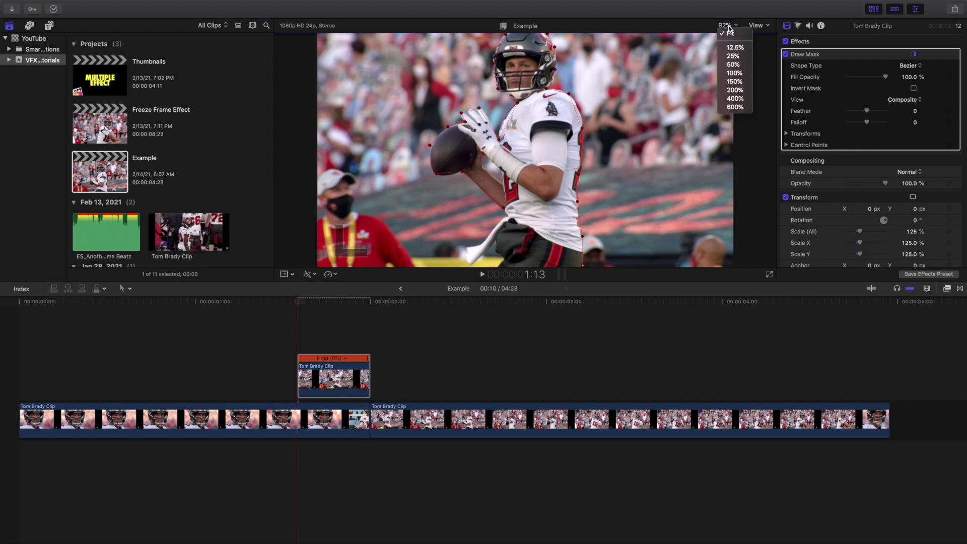
left_click(733, 65)
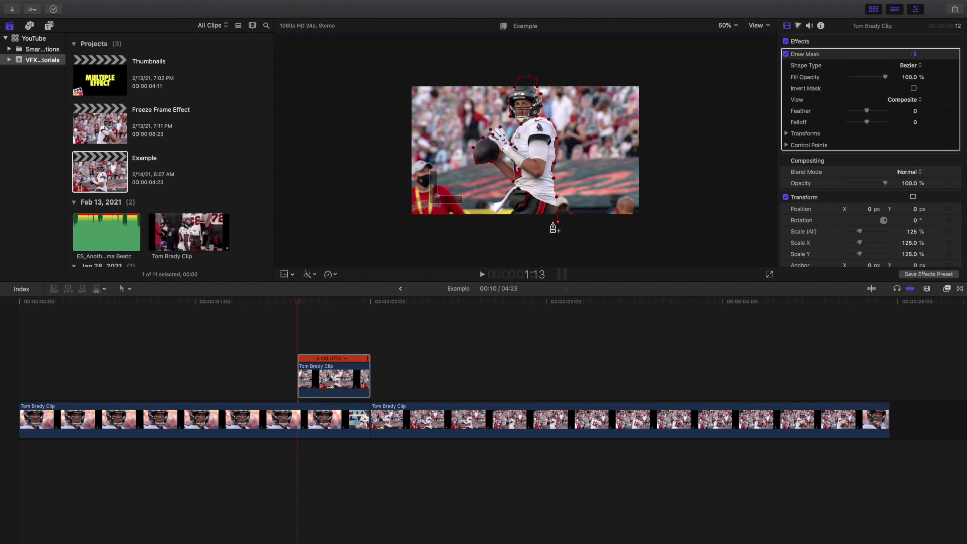
- Add mask points below the frame and along the lower-left edge, then close the outline
left_click(530, 225)
left_click(508, 226)
left_click(493, 203)
left_click(727, 25)
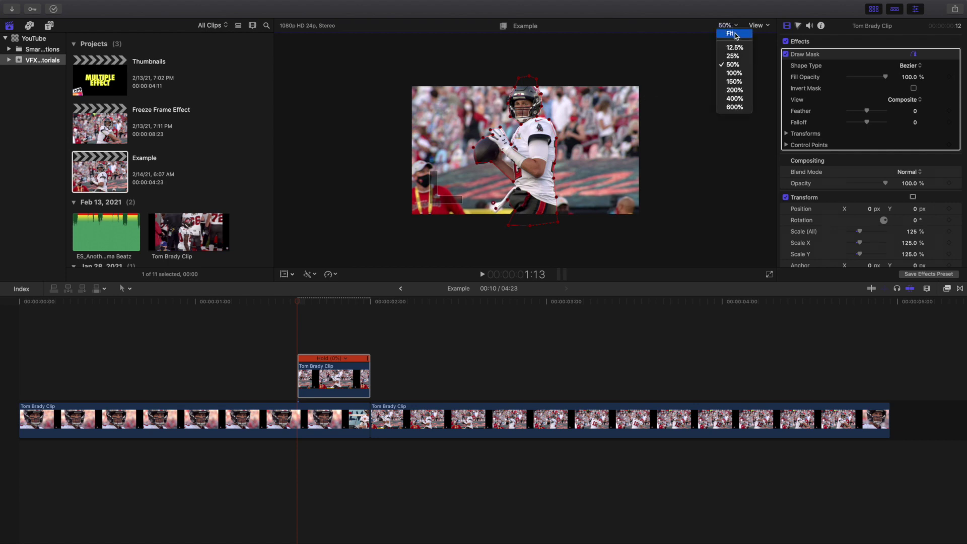
left_click(730, 33)
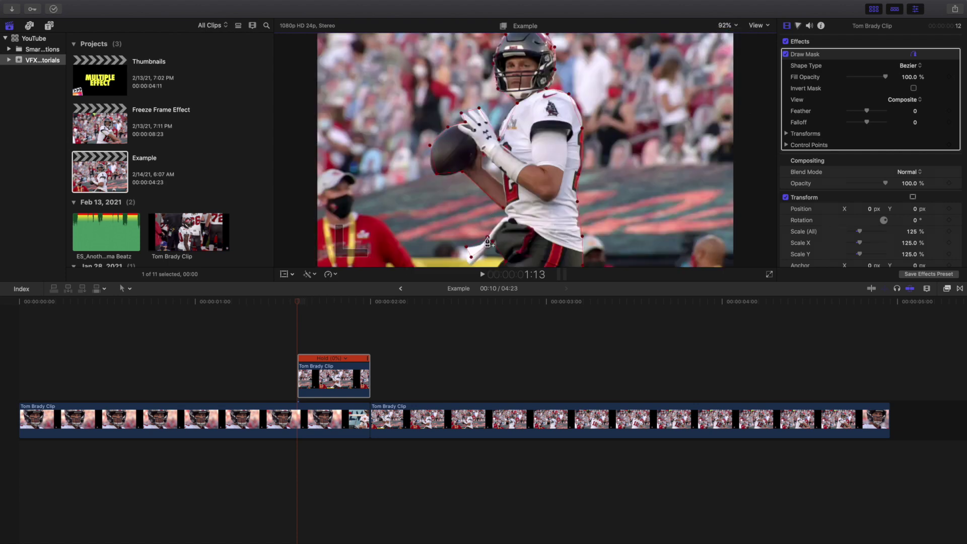
left_click(501, 222)
left_click(504, 211)
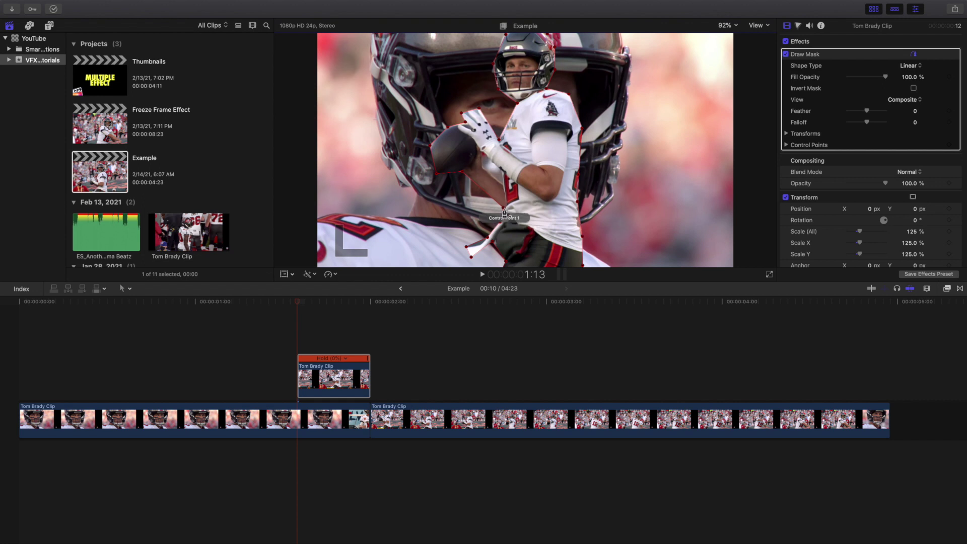
- Try a -4.0 mask feather, undo back to 0, and nudge the slider to check the edge
left_click(348, 368)
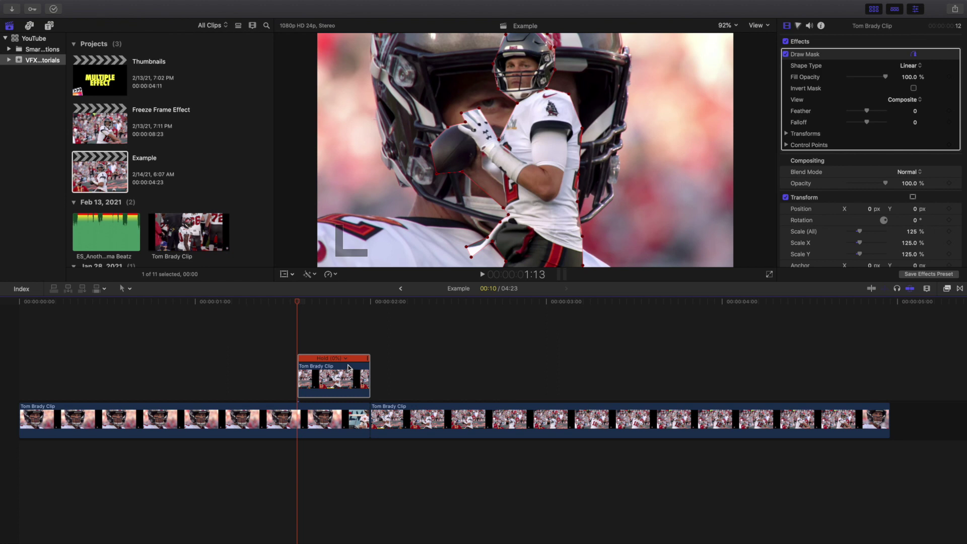
left_click_drag(867, 114, 842, 115)
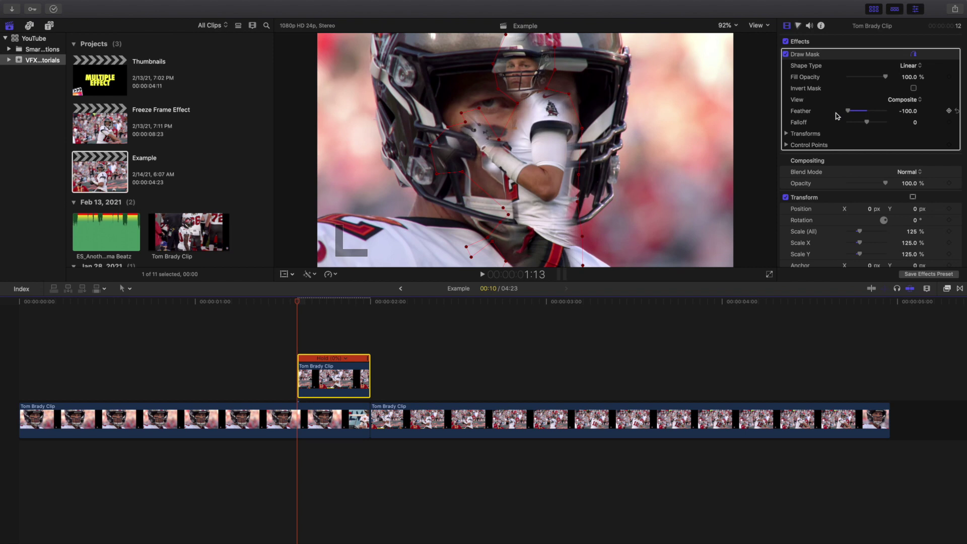
key("super+z")
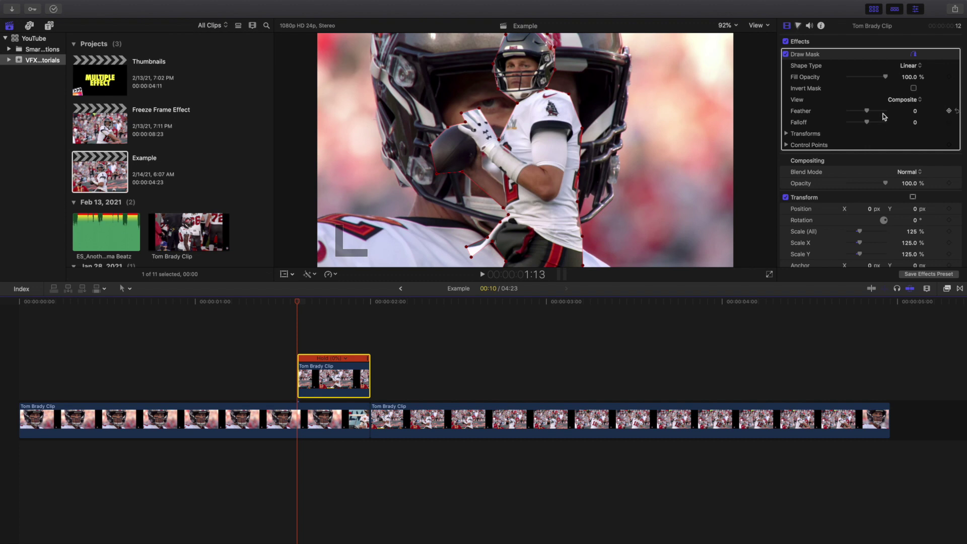
left_click_drag(865, 109, 867, 108)
left_click(14, 354)
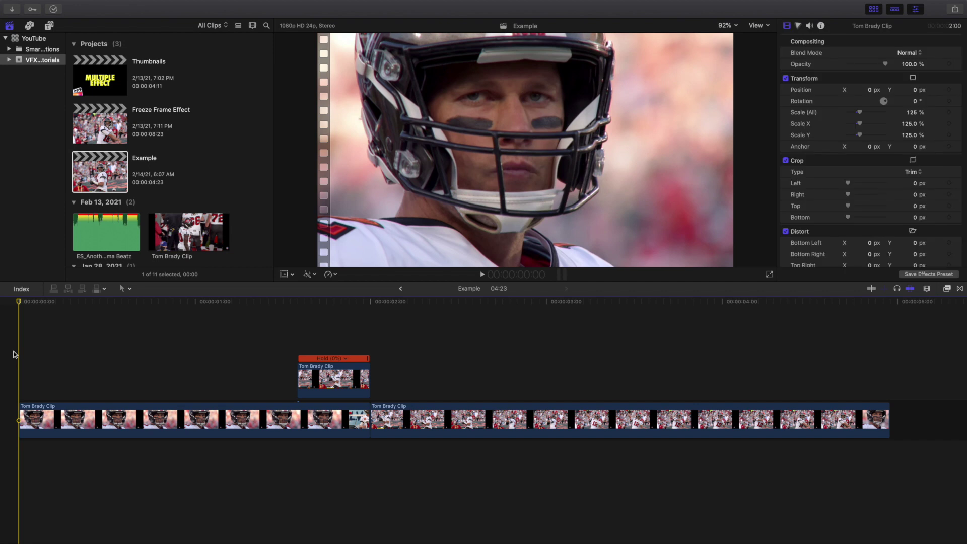
key("space")
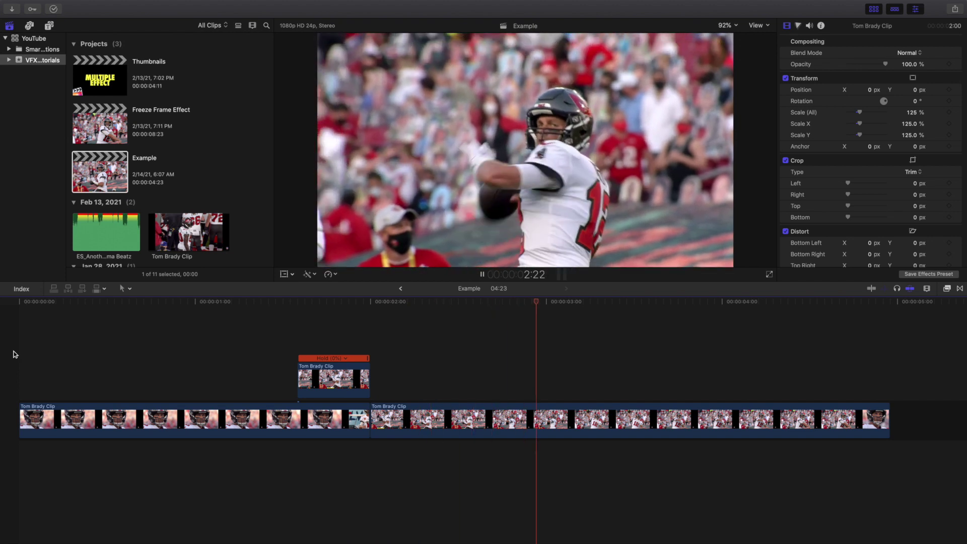
key("space")
key("Home")
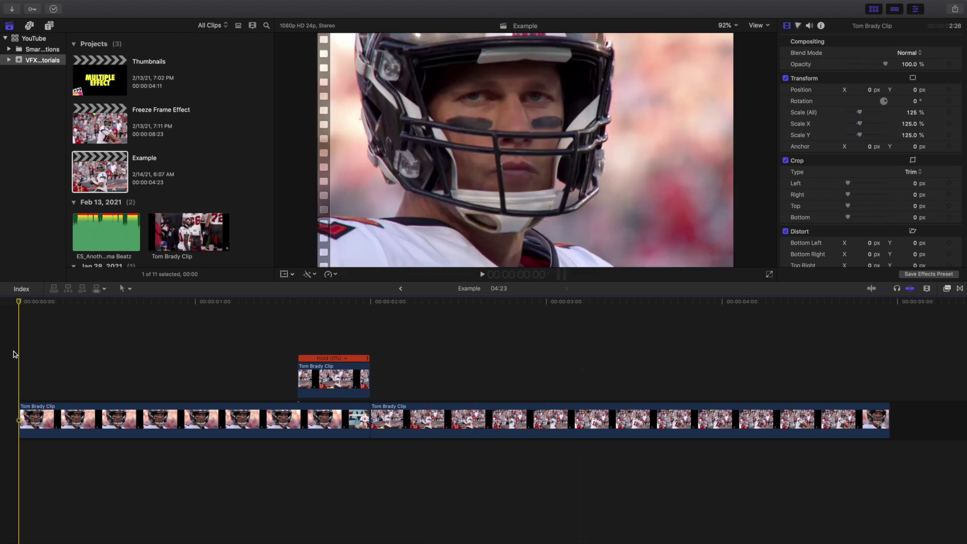
key("space")
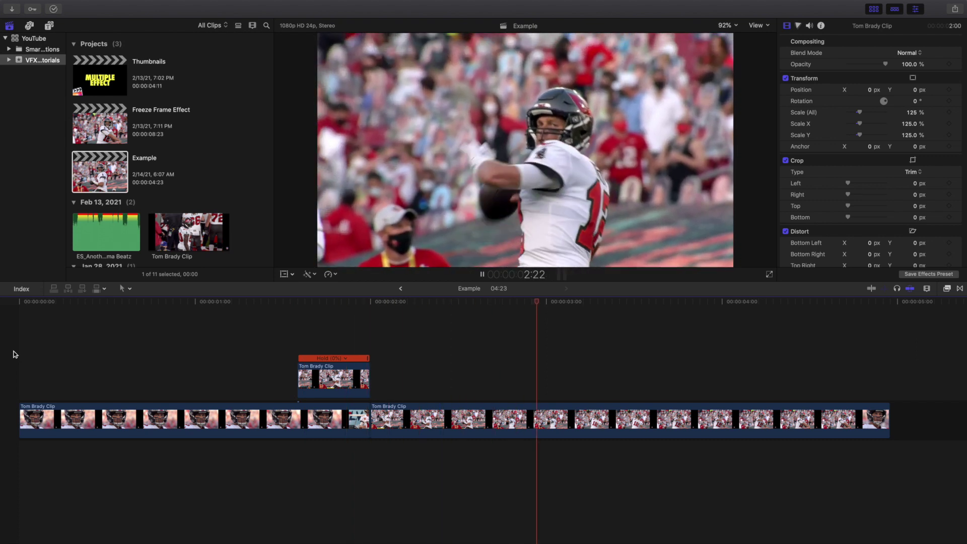
key("space")
key("Home")
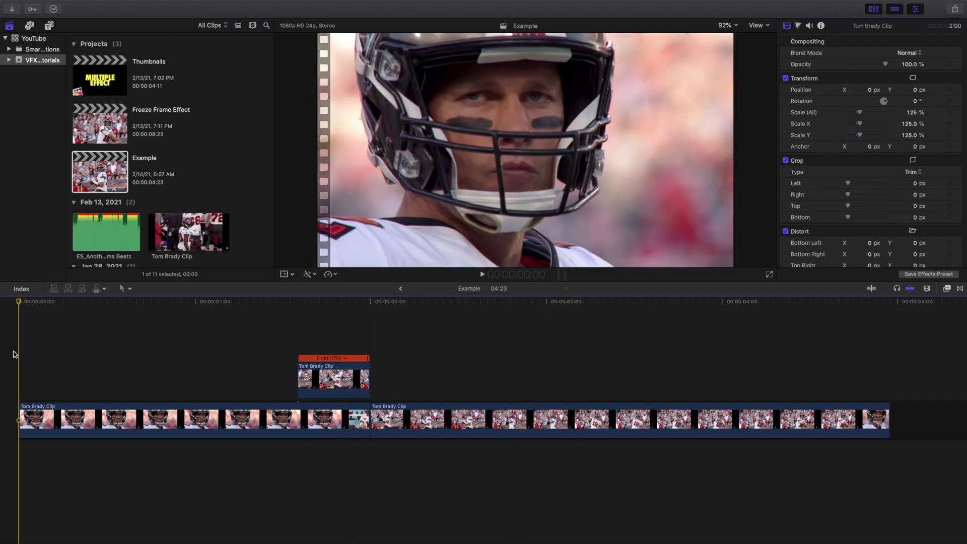
key("space")
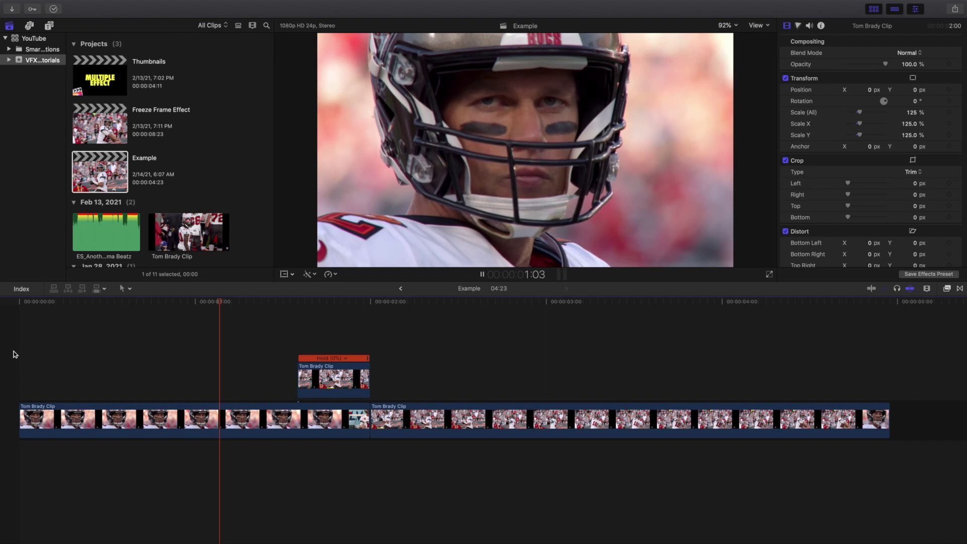
key("space")
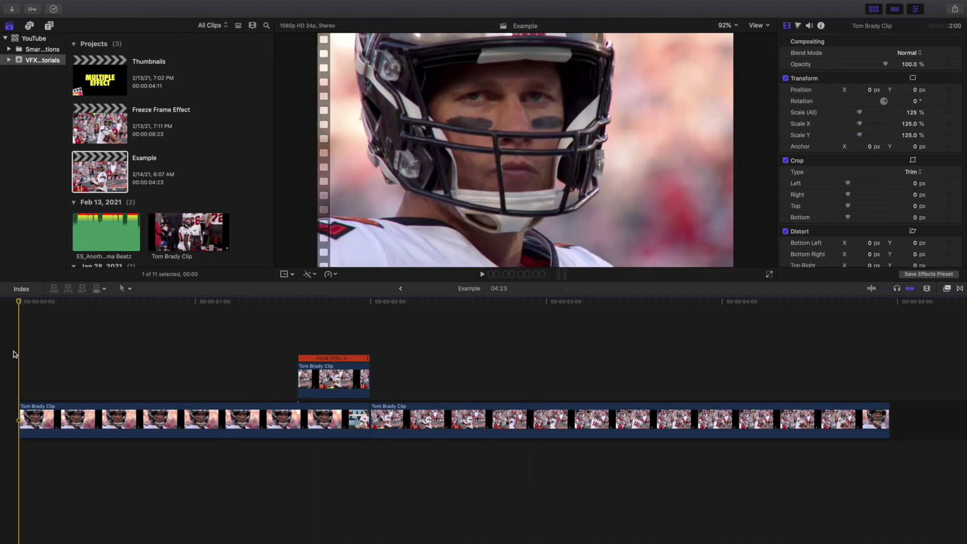
key("space")
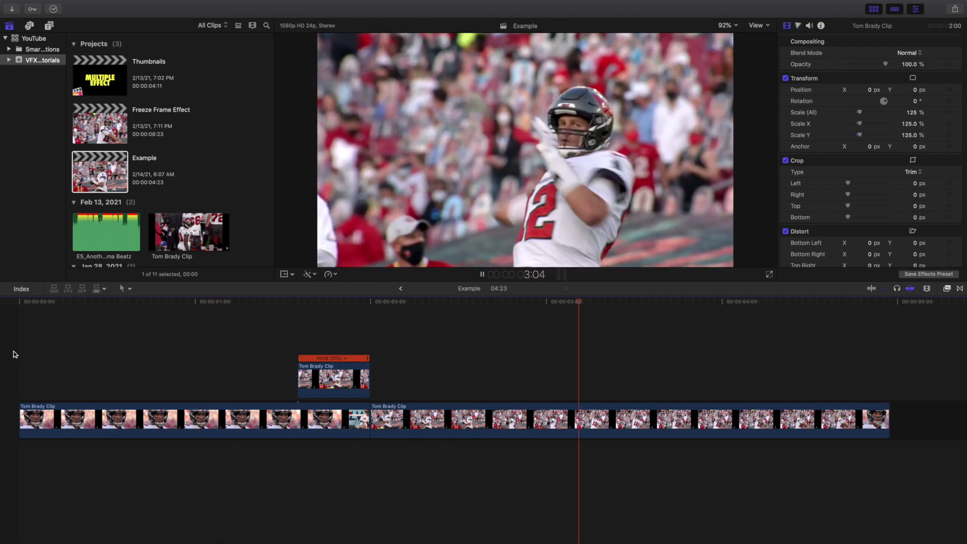
key("space")
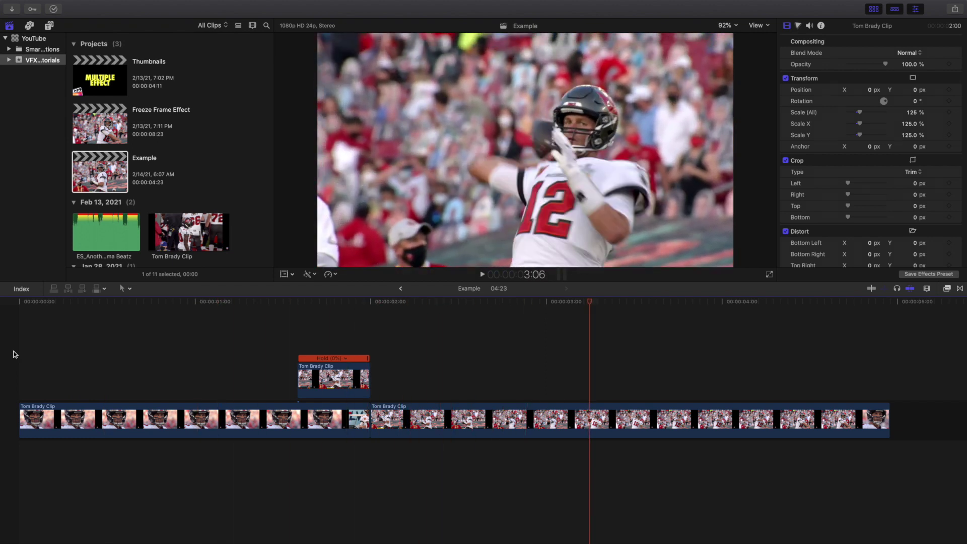
left_click(298, 339)
left_click(282, 339)
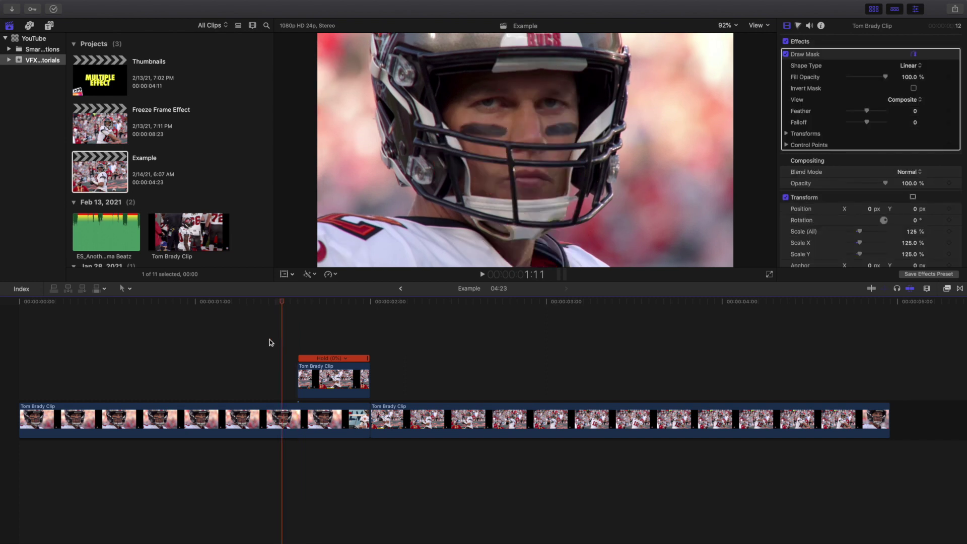
key("Home")
key("space")
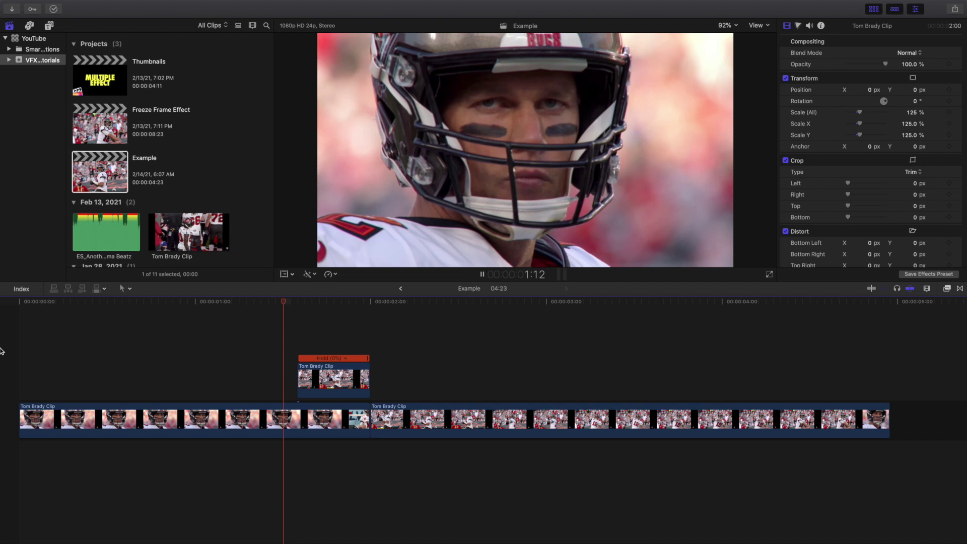
key("space")
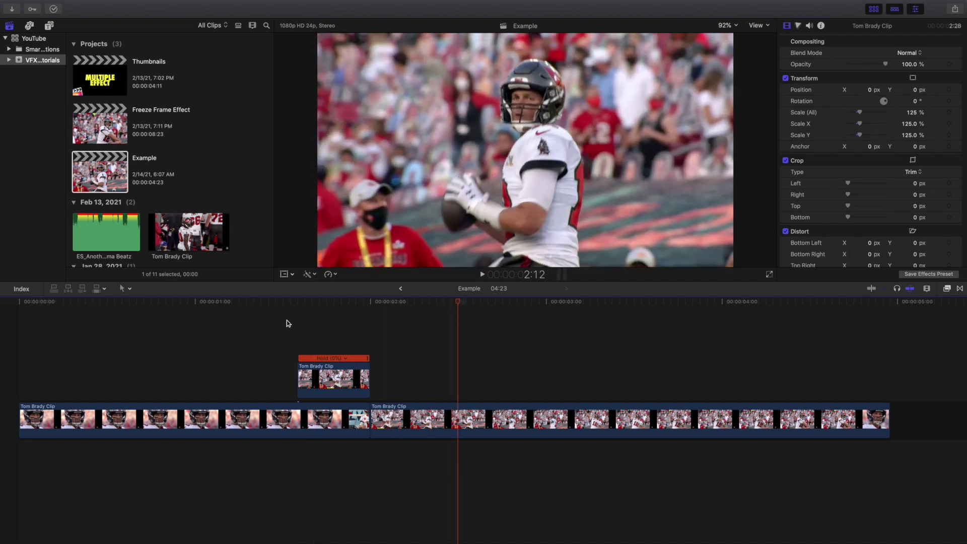
- Add a Hold retime segment to the storyline shot after the edit point
left_click(300, 321)
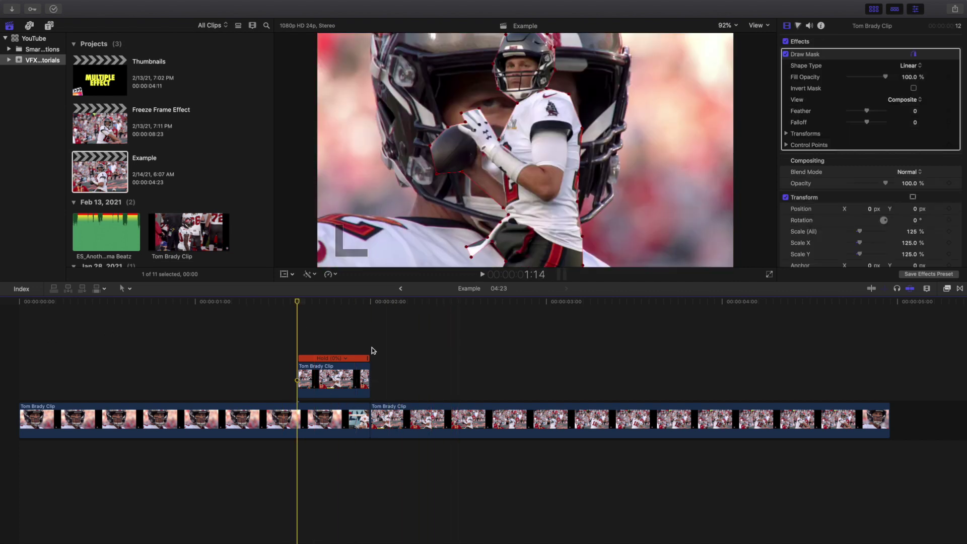
left_click(373, 345)
left_click(384, 409)
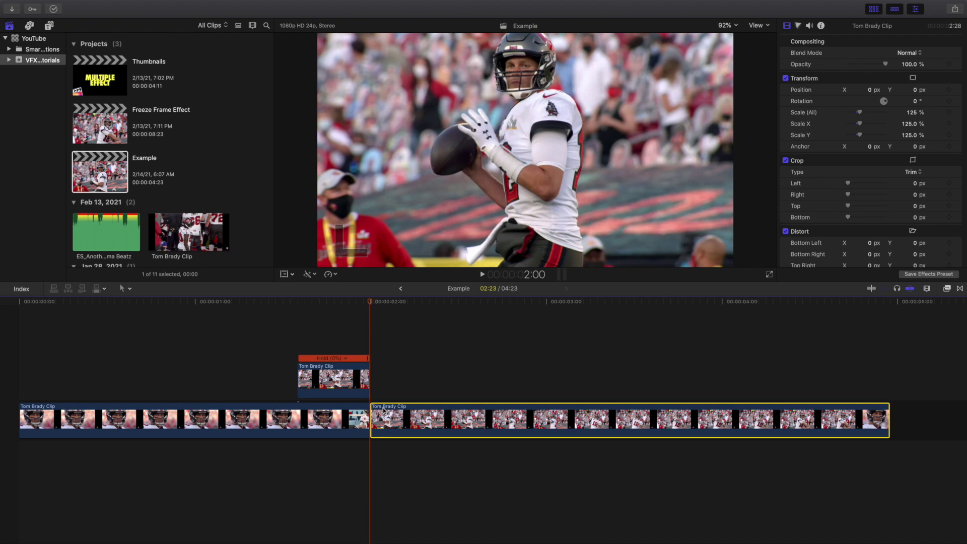
left_click(336, 276)
left_click(341, 307)
- At 1:16, toggle the cut-out clip's Draw Mask off and on to compare, leaving it on
left_click(323, 373)
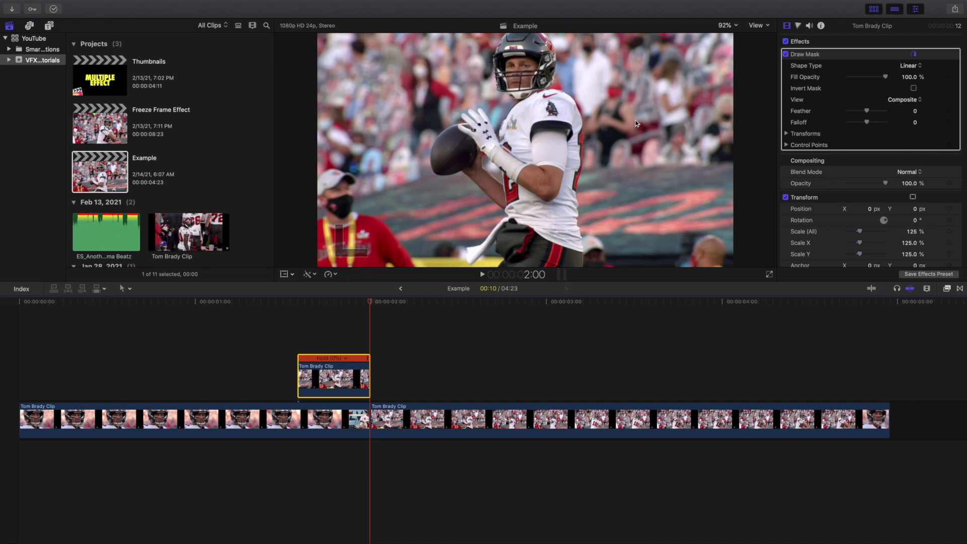
left_click(318, 310)
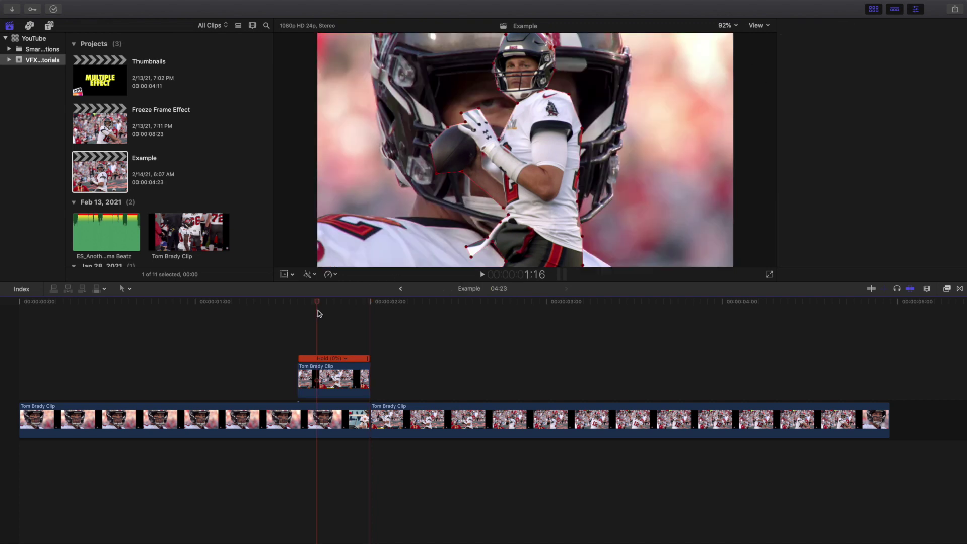
left_click(328, 366)
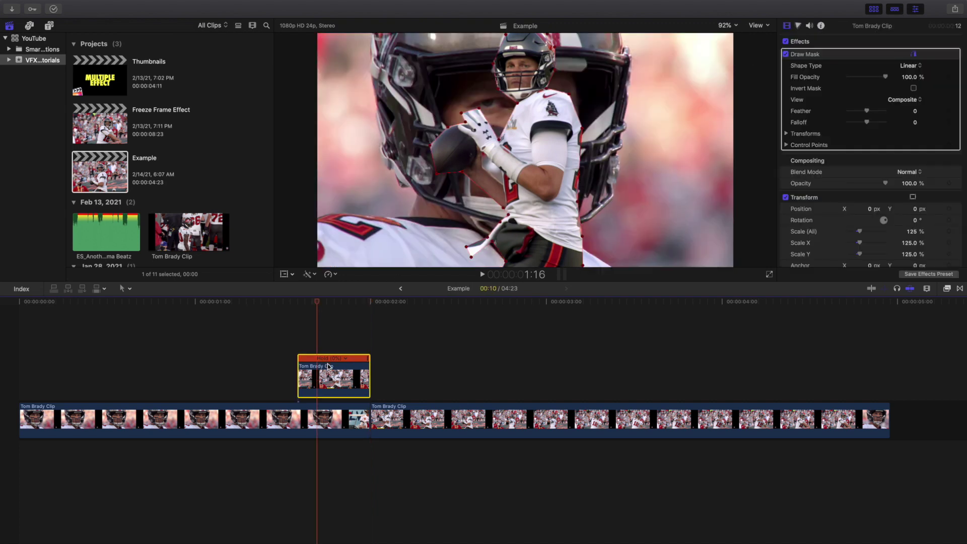
left_click(786, 54)
left_click(786, 55)
left_click(786, 54)
left_click(785, 55)
left_click(785, 55)
left_click(785, 54)
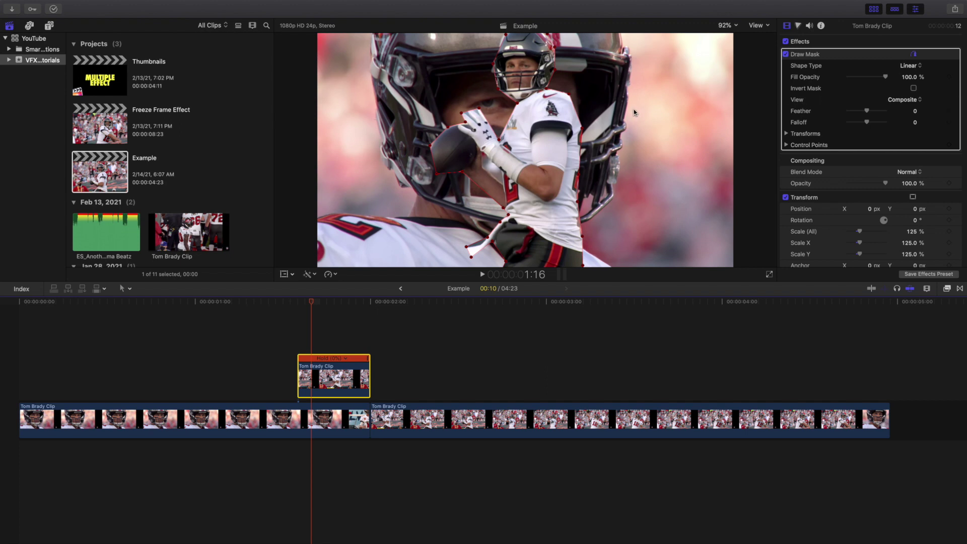
left_click(110, 176)
- Delete the Example project and open the Freeze Frame Effect project in the timeline
key("super+BackSpace")
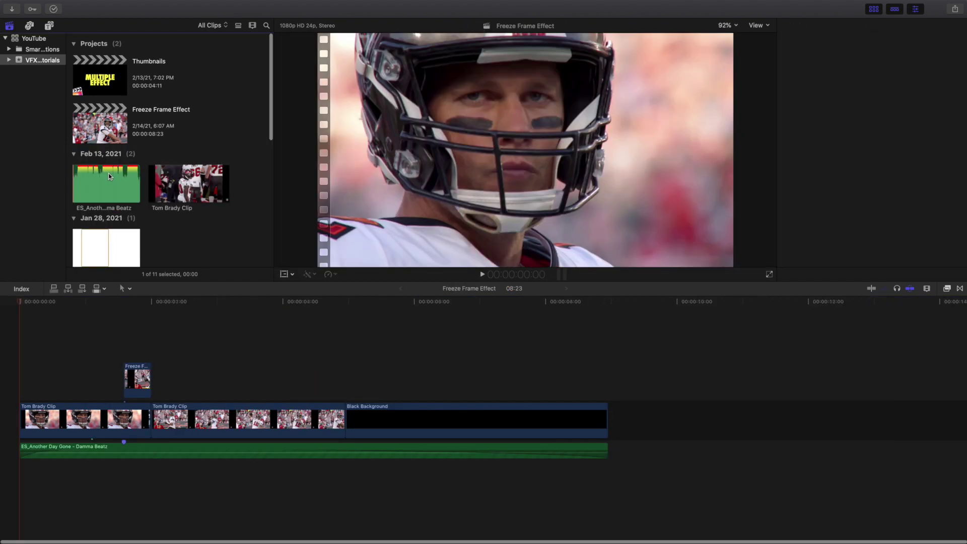
left_click(110, 133)
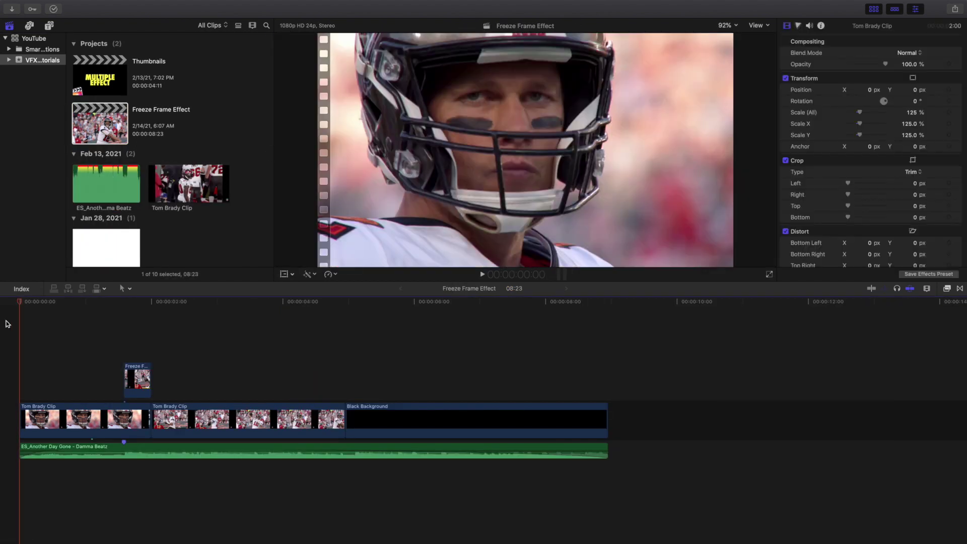
key("super+equal")
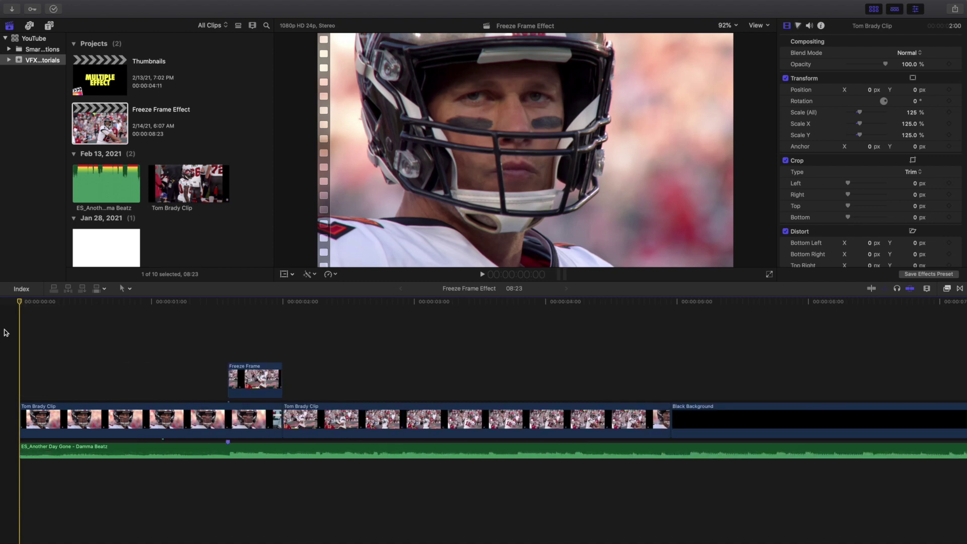
key("super+minus")
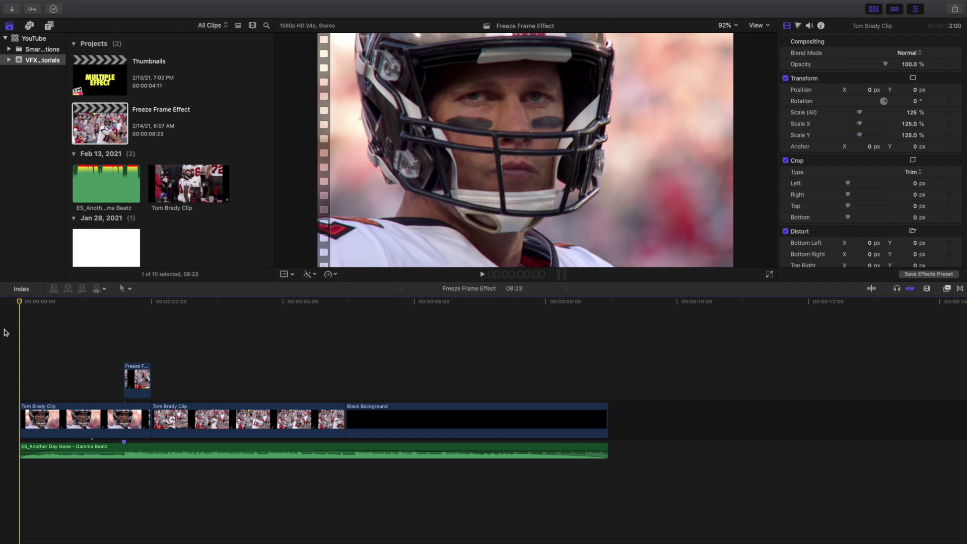
- Play back the Freeze Frame Effect project from the start several times
key("space")
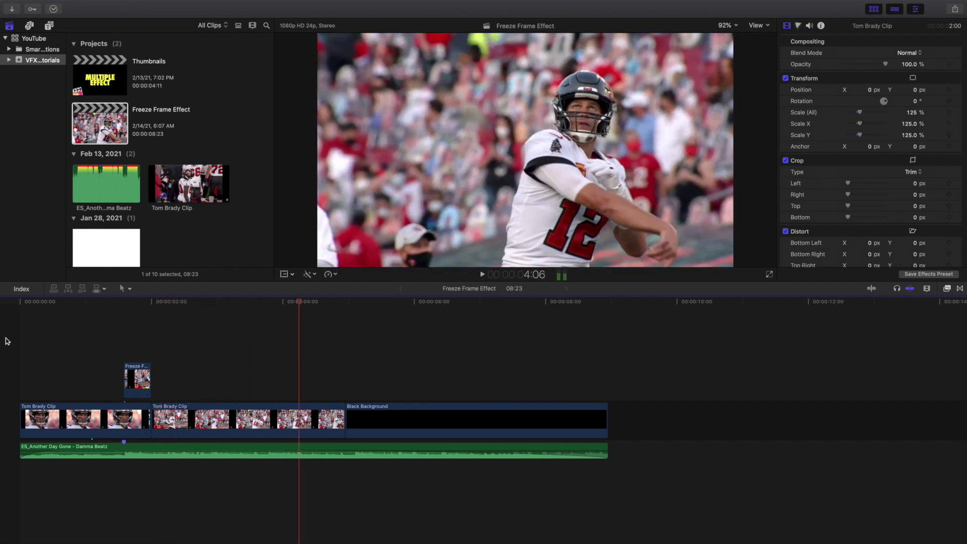
key("space")
key("Home")
key("space")
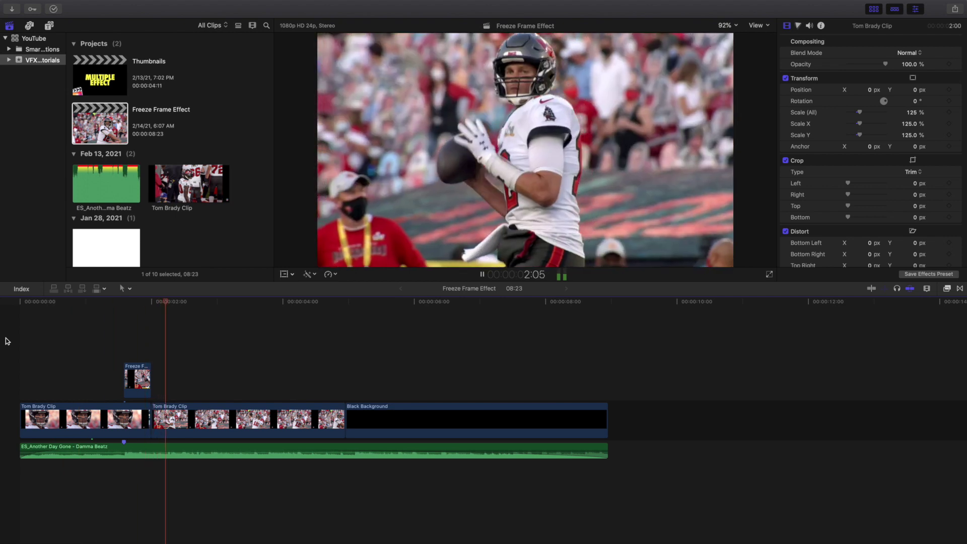
key("space")
key("Home")
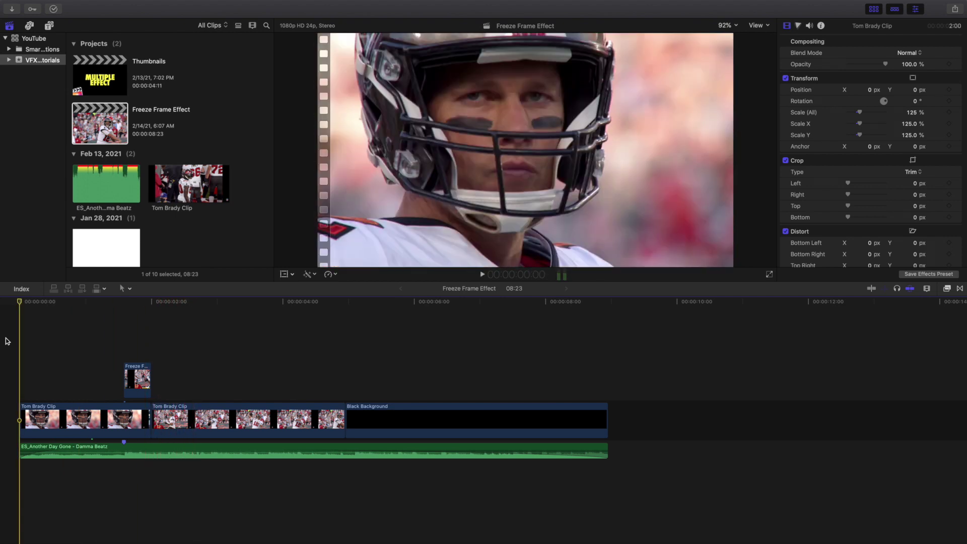
key("space")
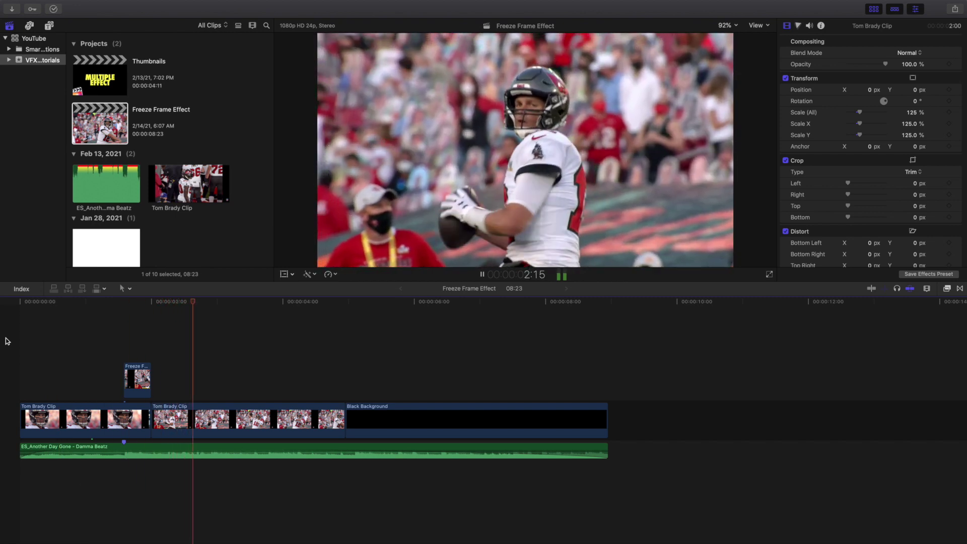
key("space")
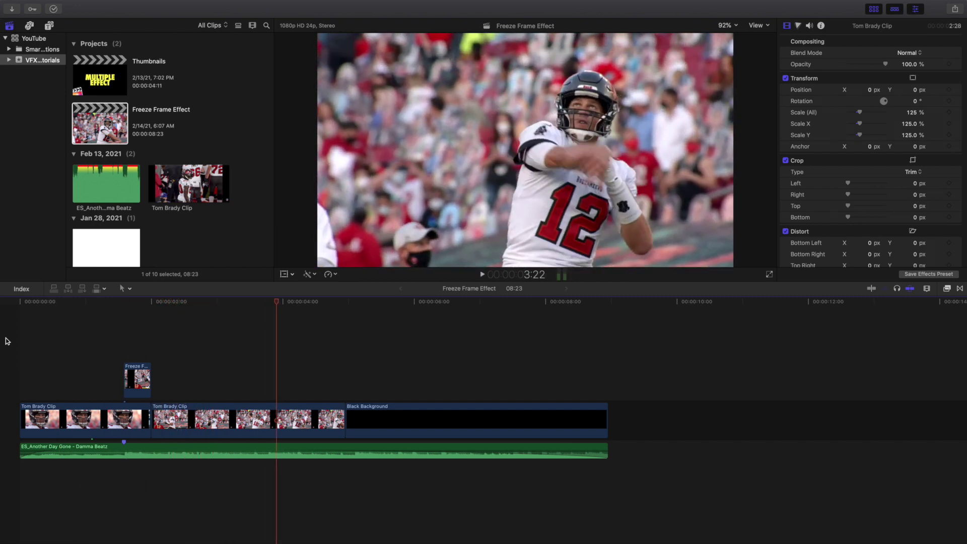
key("Home")
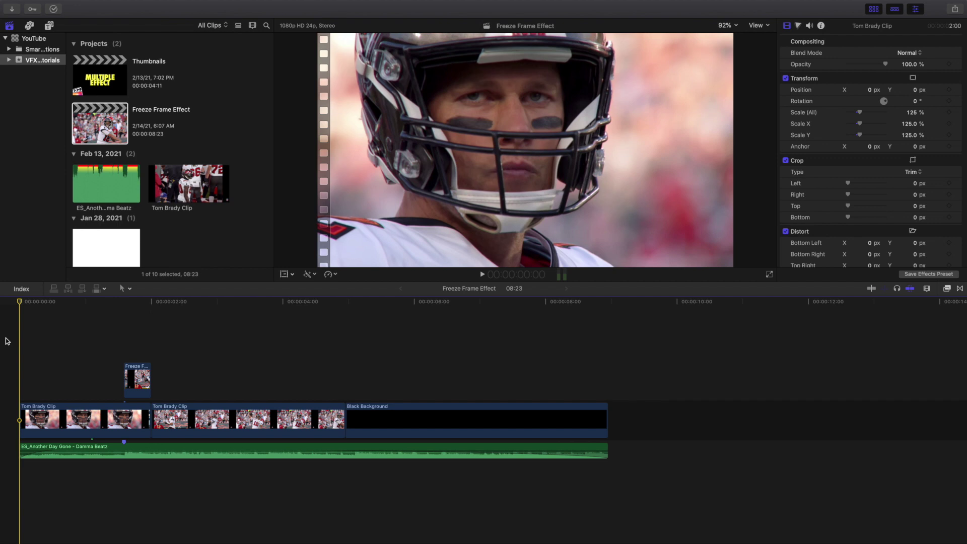